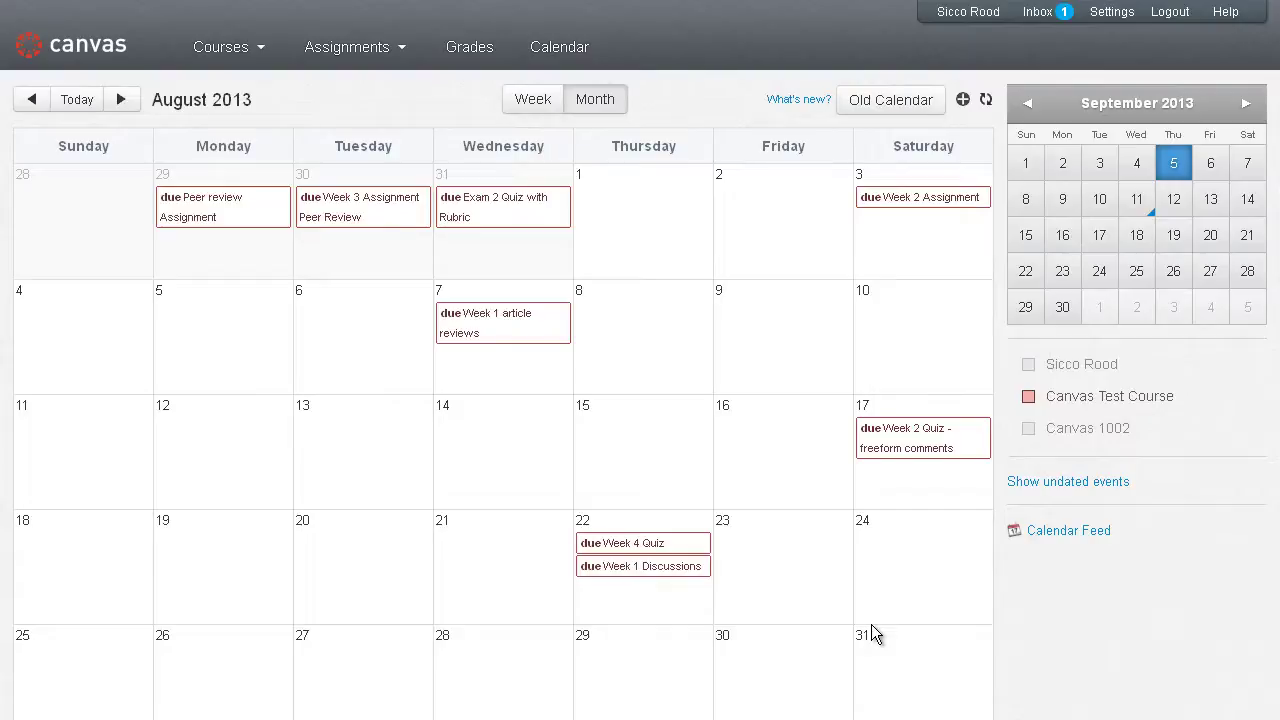
# Step: Drag 'Week 1 article reviews' from Wednesday Aug 7 onto Thursday Aug 8 in month view
pyautogui.moveTo(529, 337); pyautogui.dragTo(675, 343)
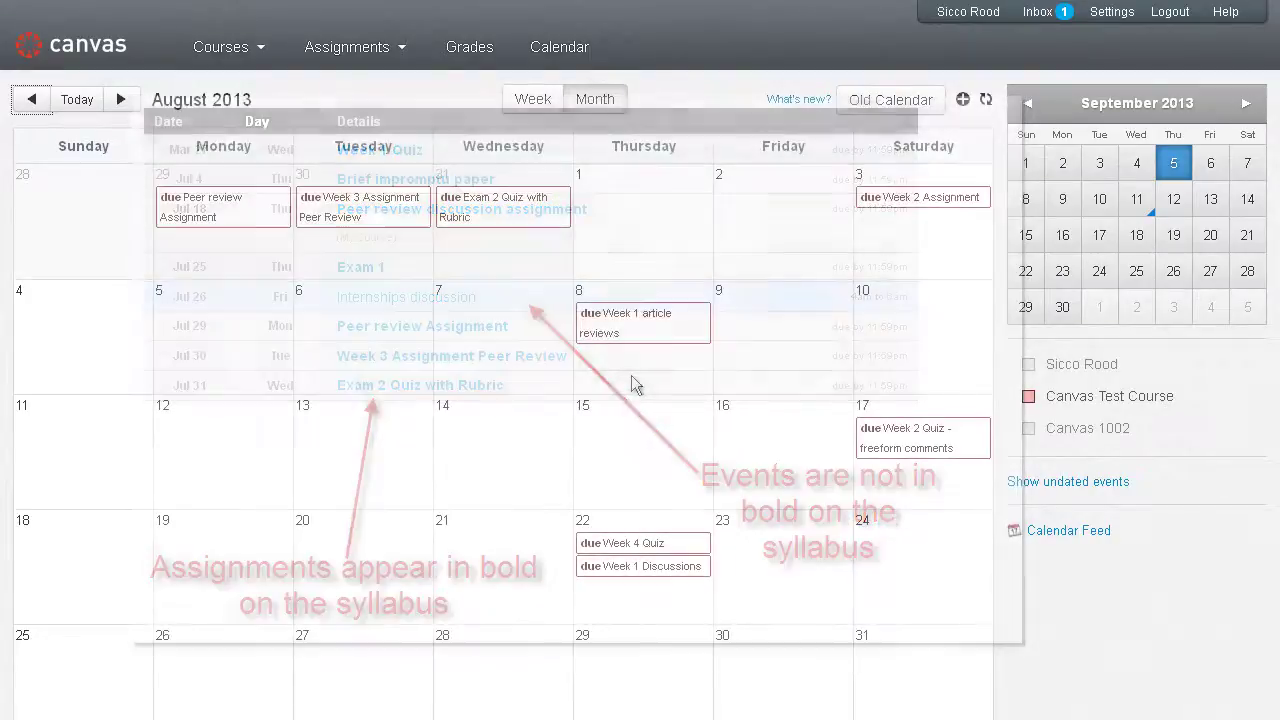
# Step: Return to the Canvas dashboard using the Canvas logo
pyautogui.click(62, 52)
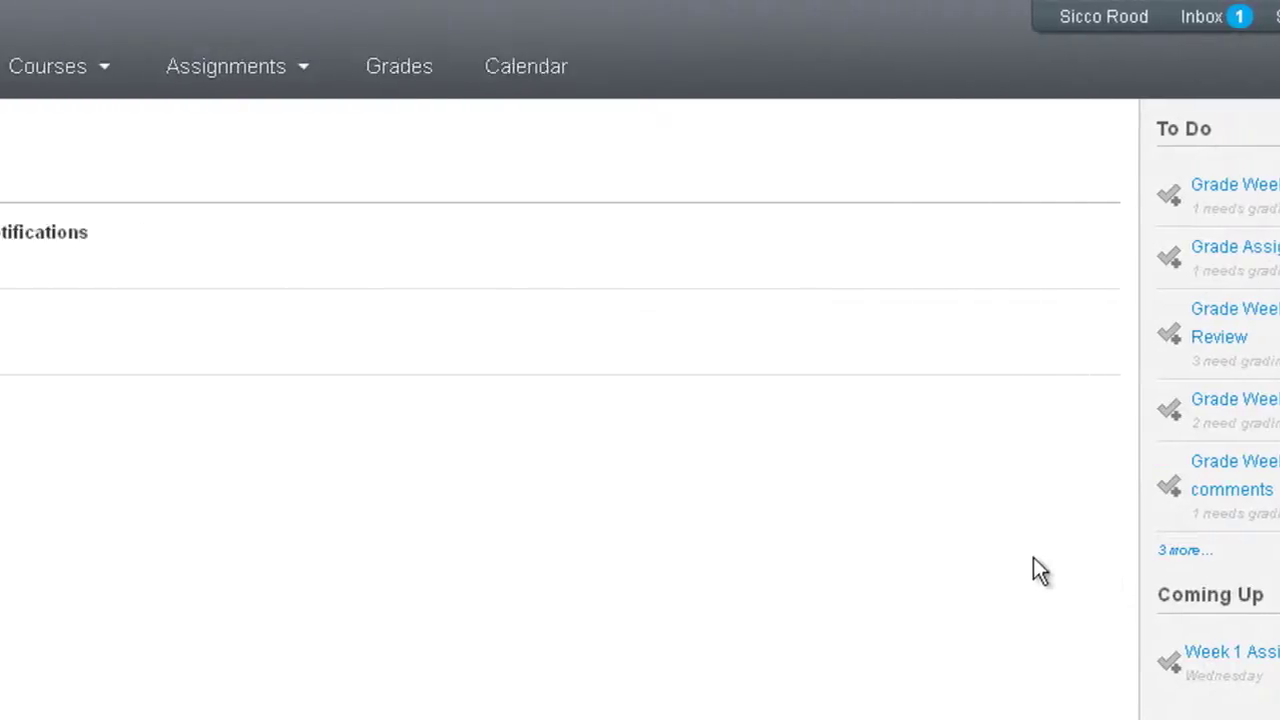
# Step: Open Canvas Test Course from Courses, view its course stream, then its calendar
pyautogui.click(366, 86)
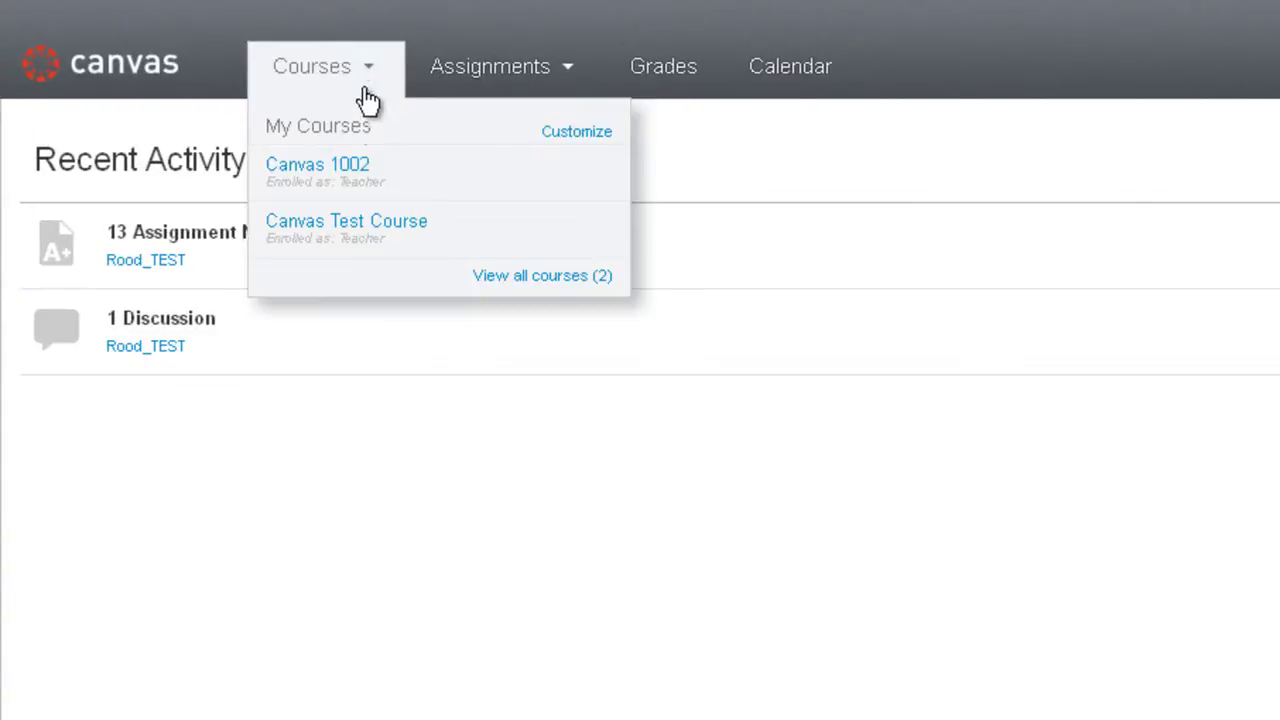
pyautogui.click(364, 248)
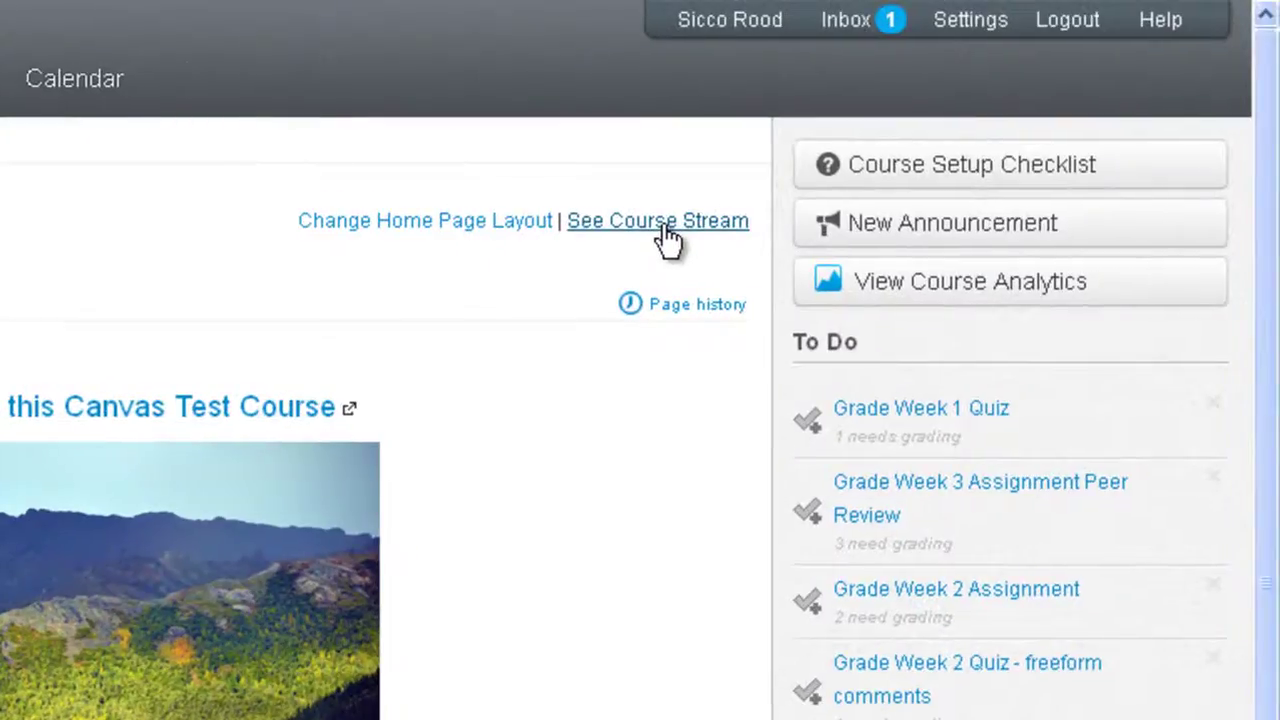
pyautogui.click(664, 228)
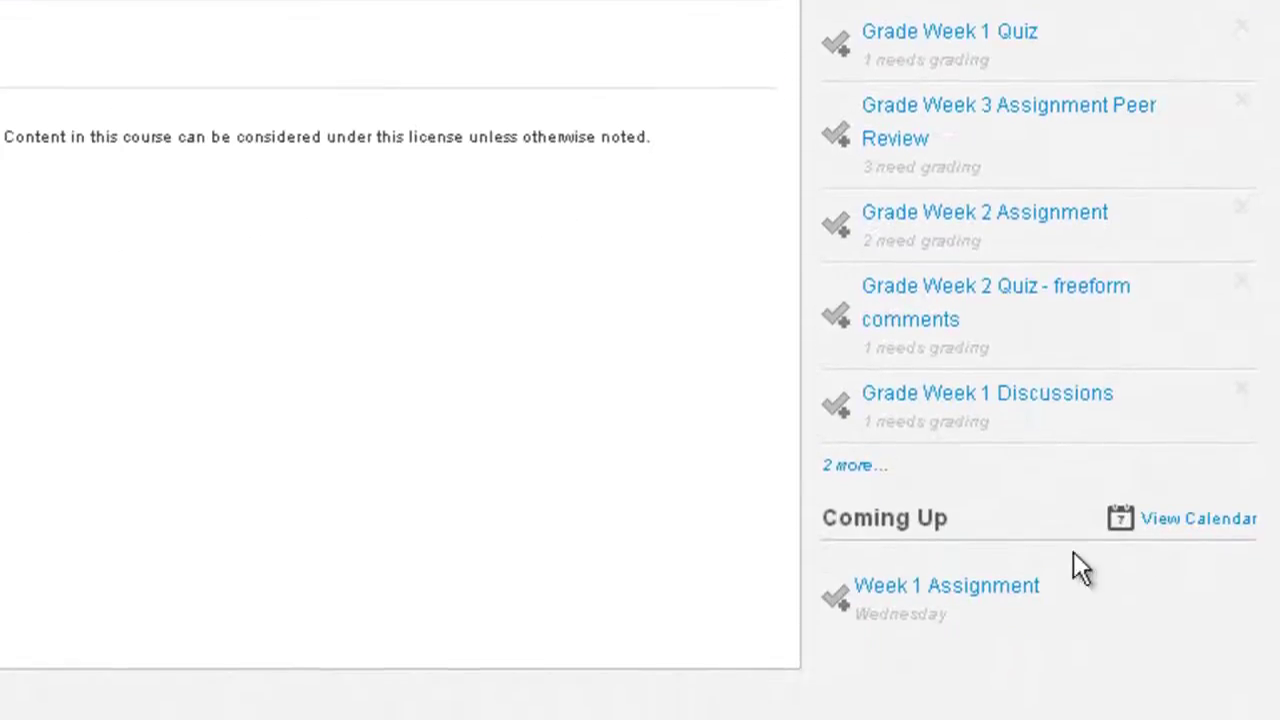
pyautogui.click(1224, 522)
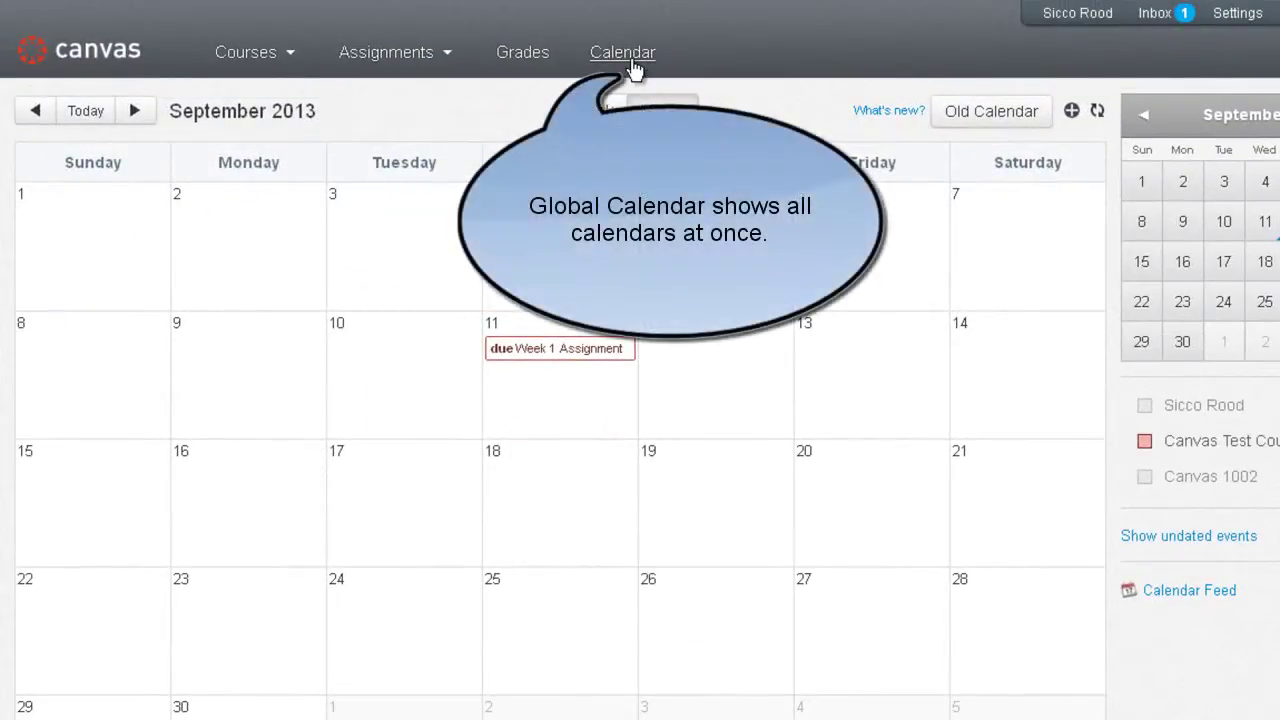
# Step: Reload the Calendar and uncheck the personal and Canvas 1002 calendars in the sidebar
pyautogui.click(633, 68)
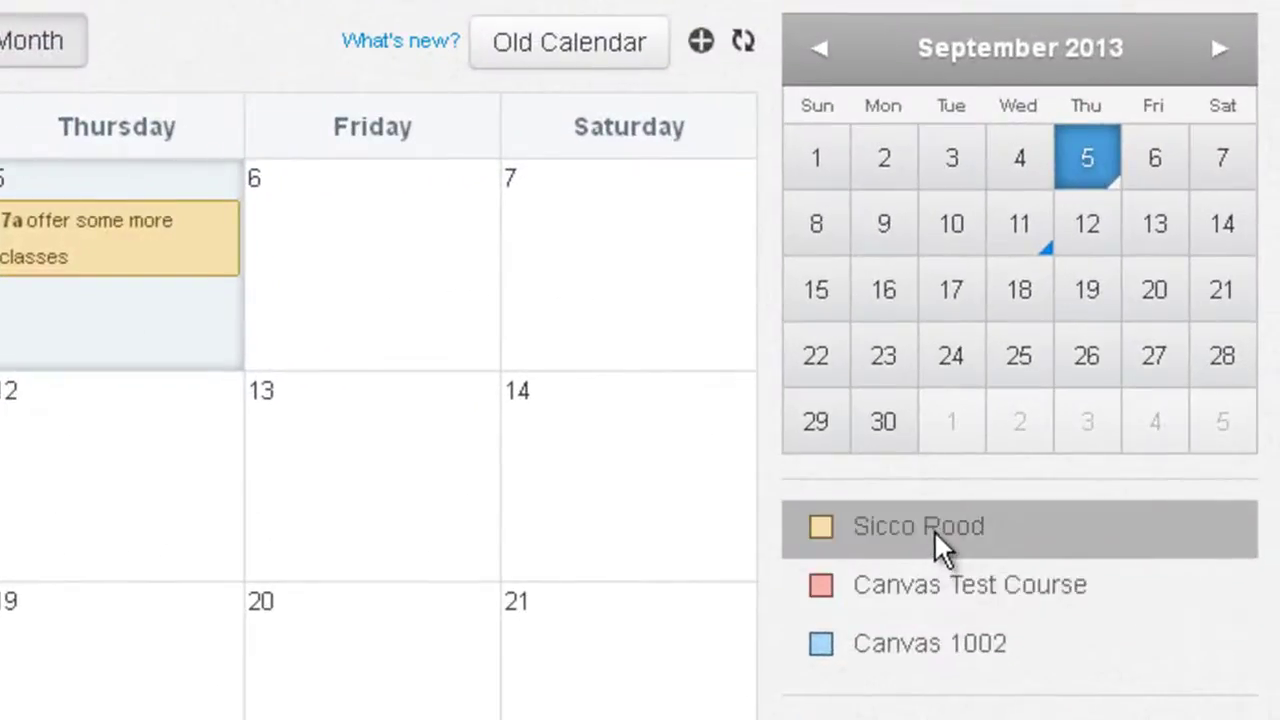
pyautogui.click(1074, 470)
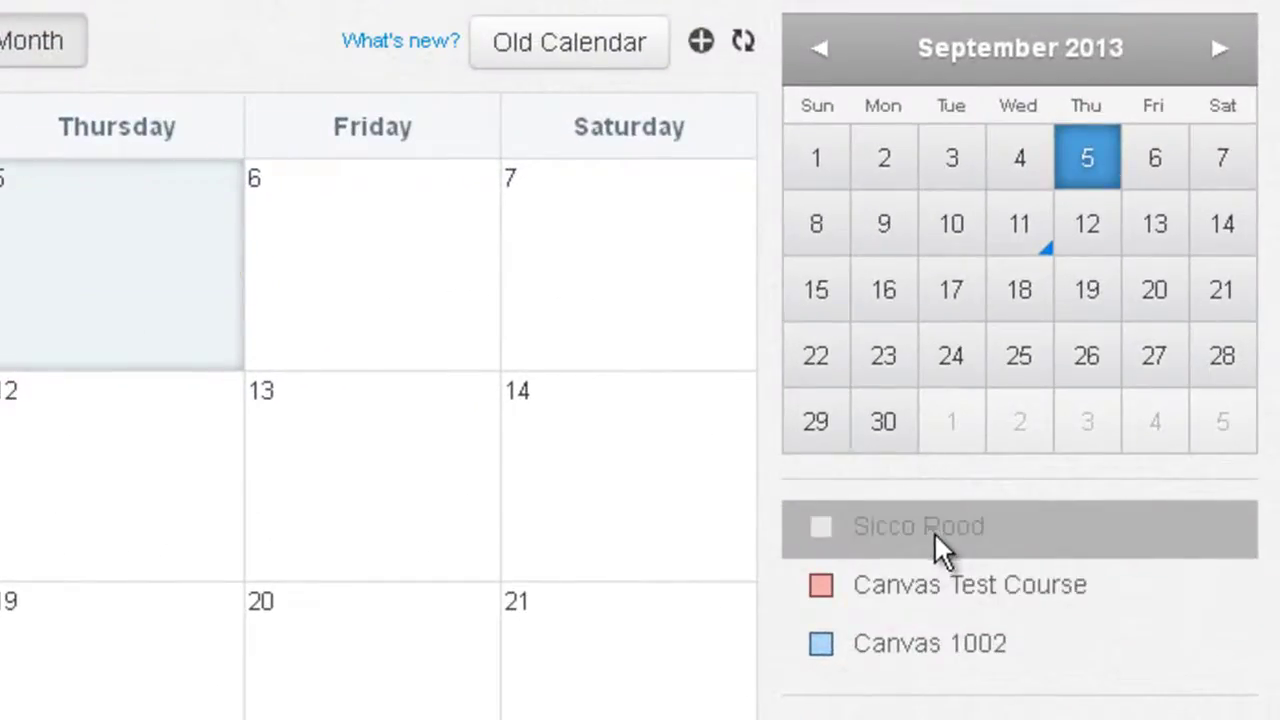
pyautogui.click(914, 636)
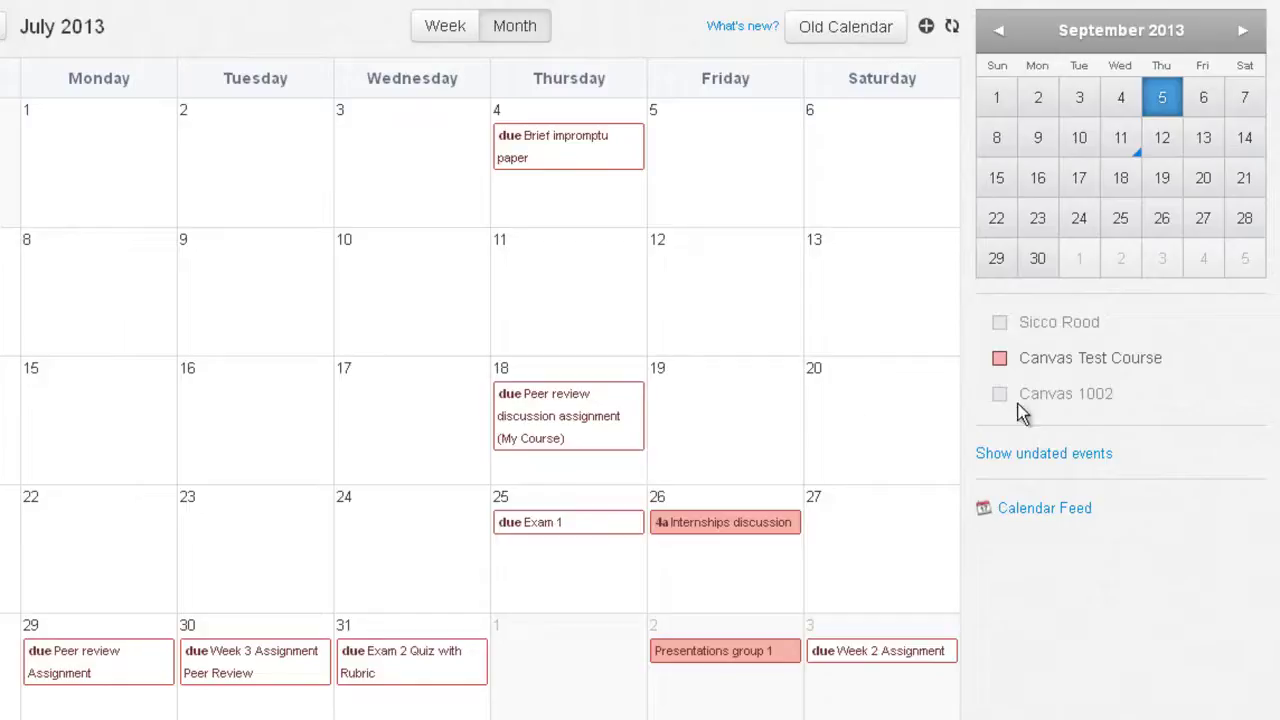
# Step: Re-check the personal and Canvas 1002 calendars so their July 2013 items reappear
pyautogui.click(1072, 325)
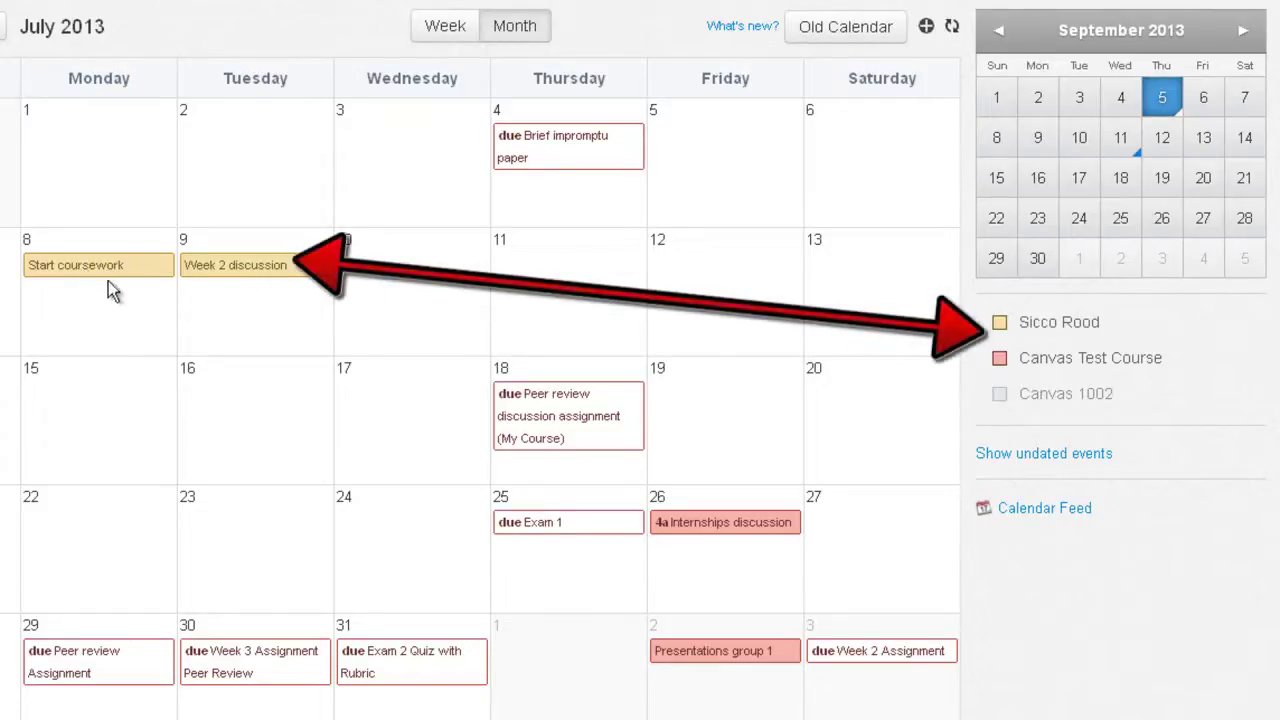
pyautogui.moveTo(128, 268)
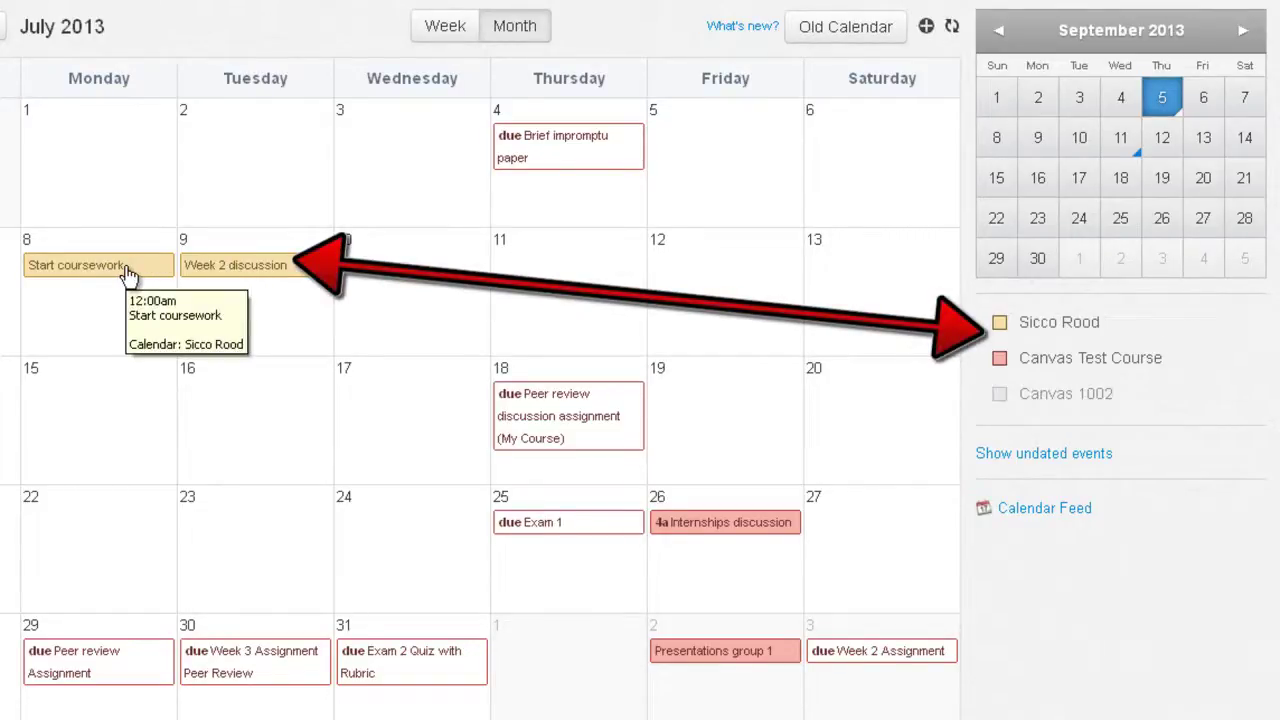
pyautogui.click(1069, 405)
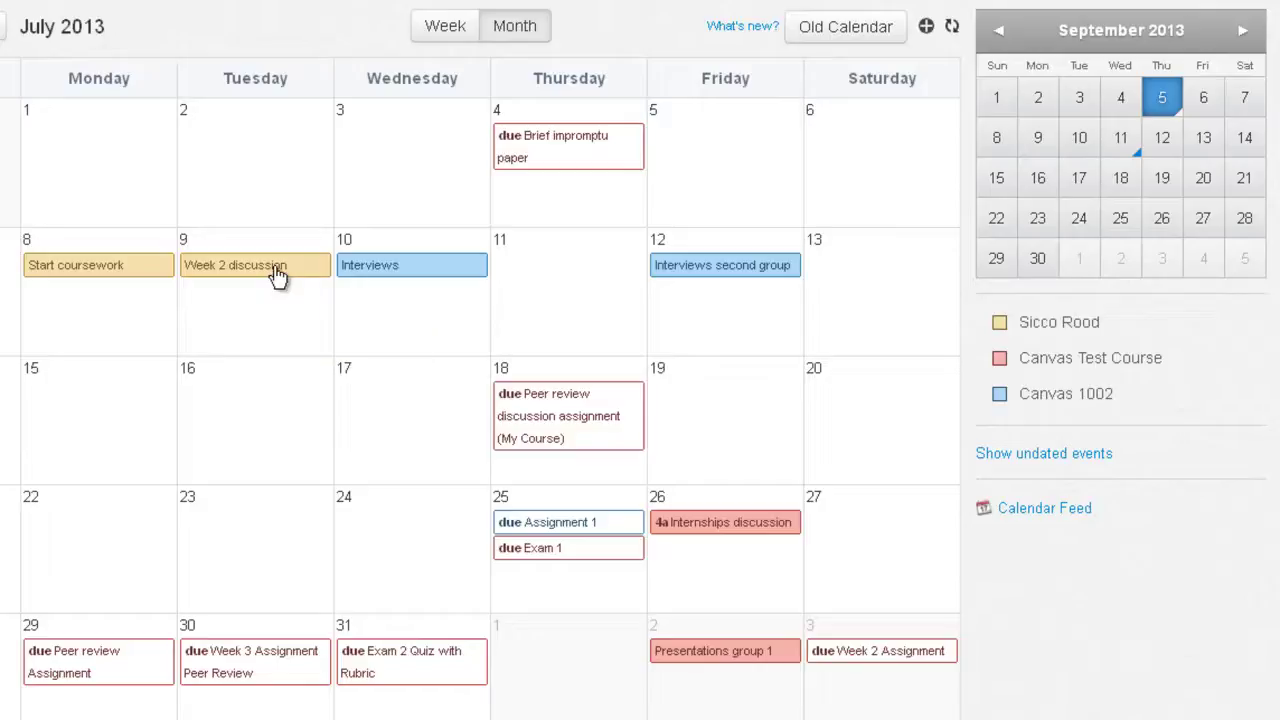
pyautogui.moveTo(278, 276)
pyautogui.moveTo(583, 455)
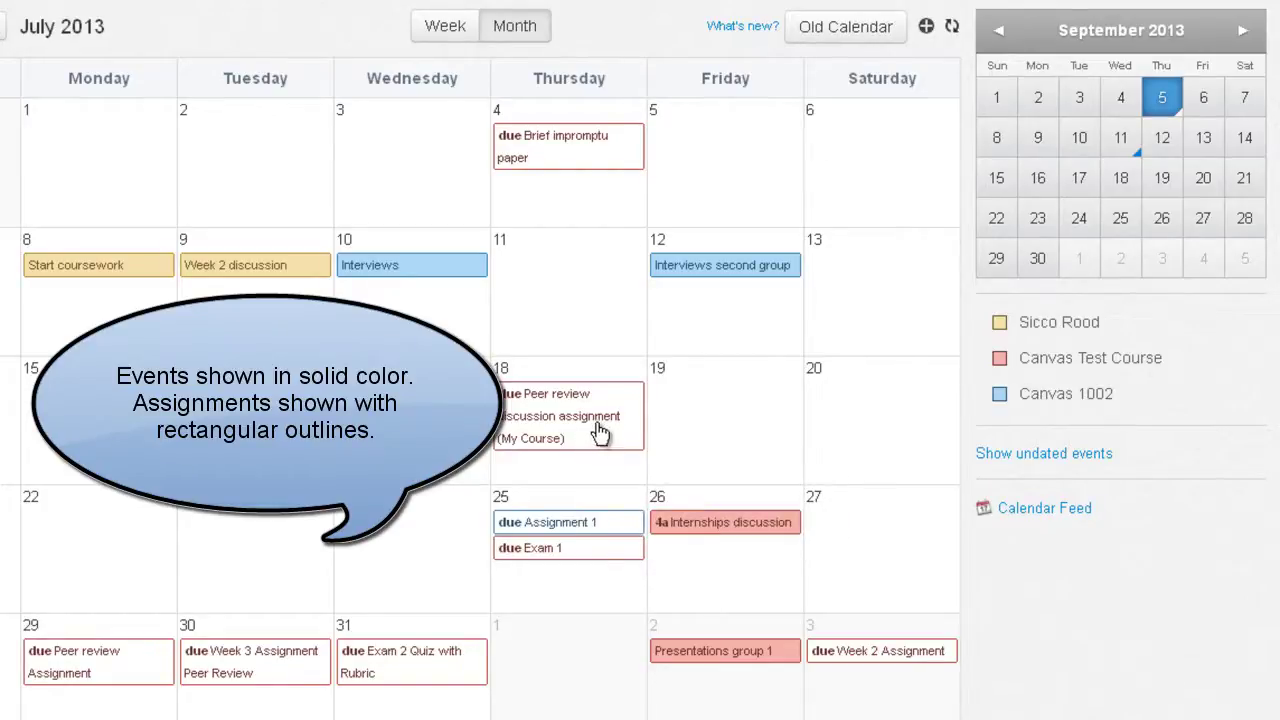
pyautogui.moveTo(600, 432)
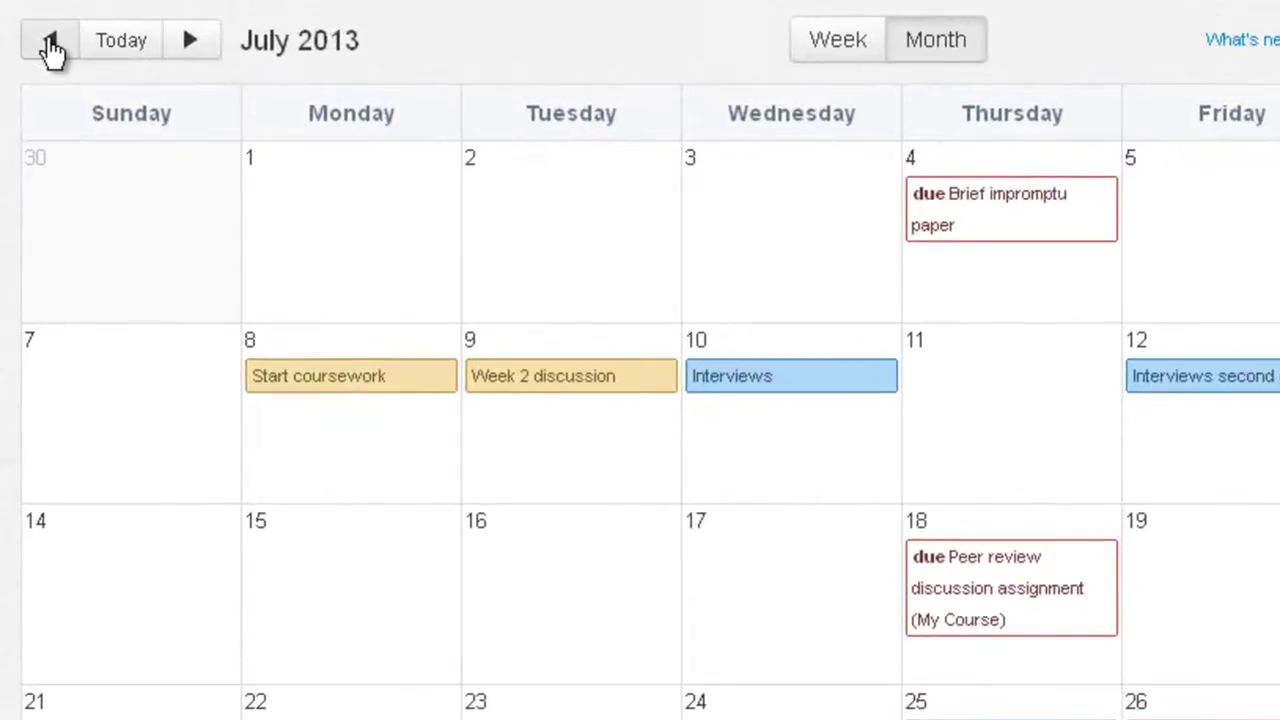
# Step: Step the main calendar to June and back to July, then page the mini calendar to July 2013
pyautogui.click(52, 50)
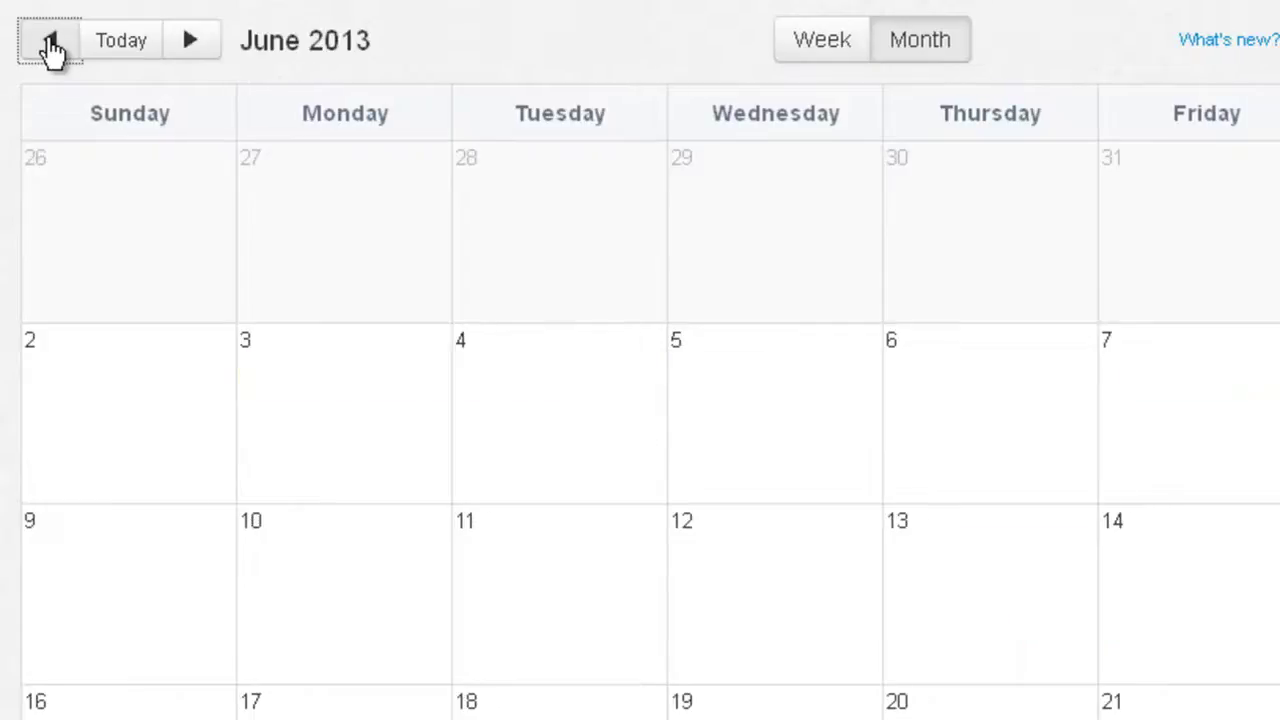
pyautogui.click(187, 51)
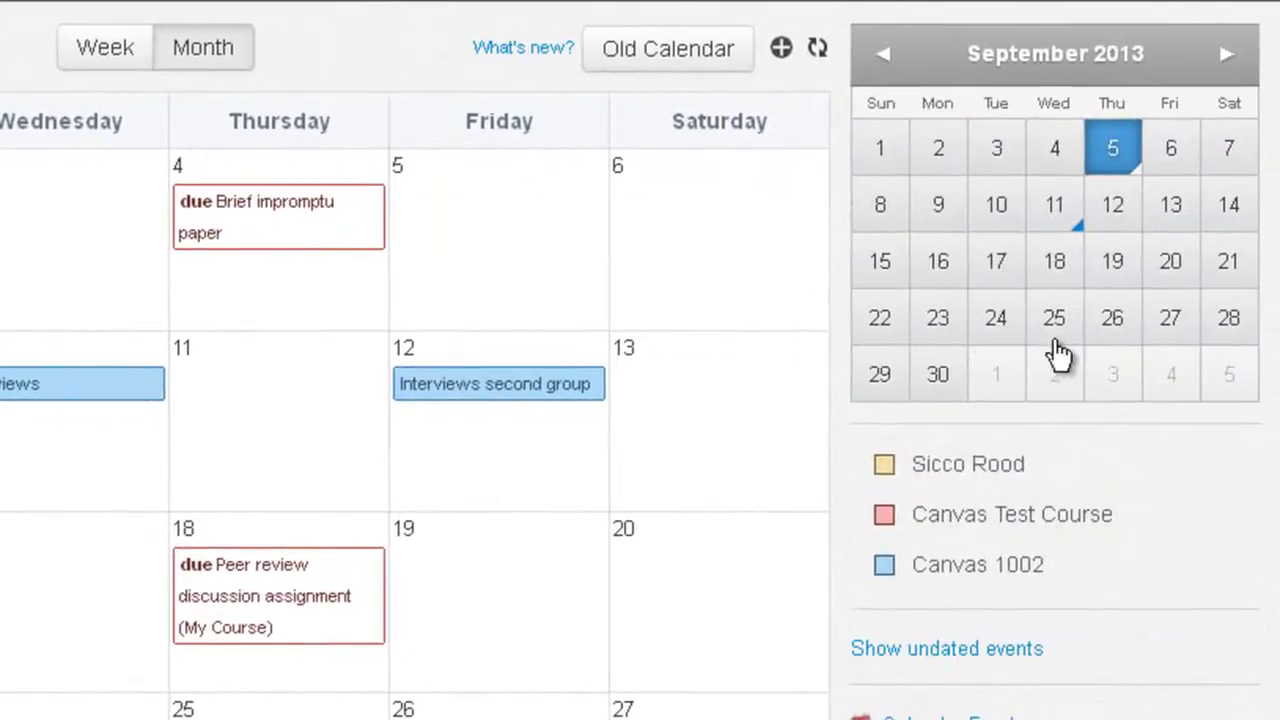
pyautogui.click(884, 55)
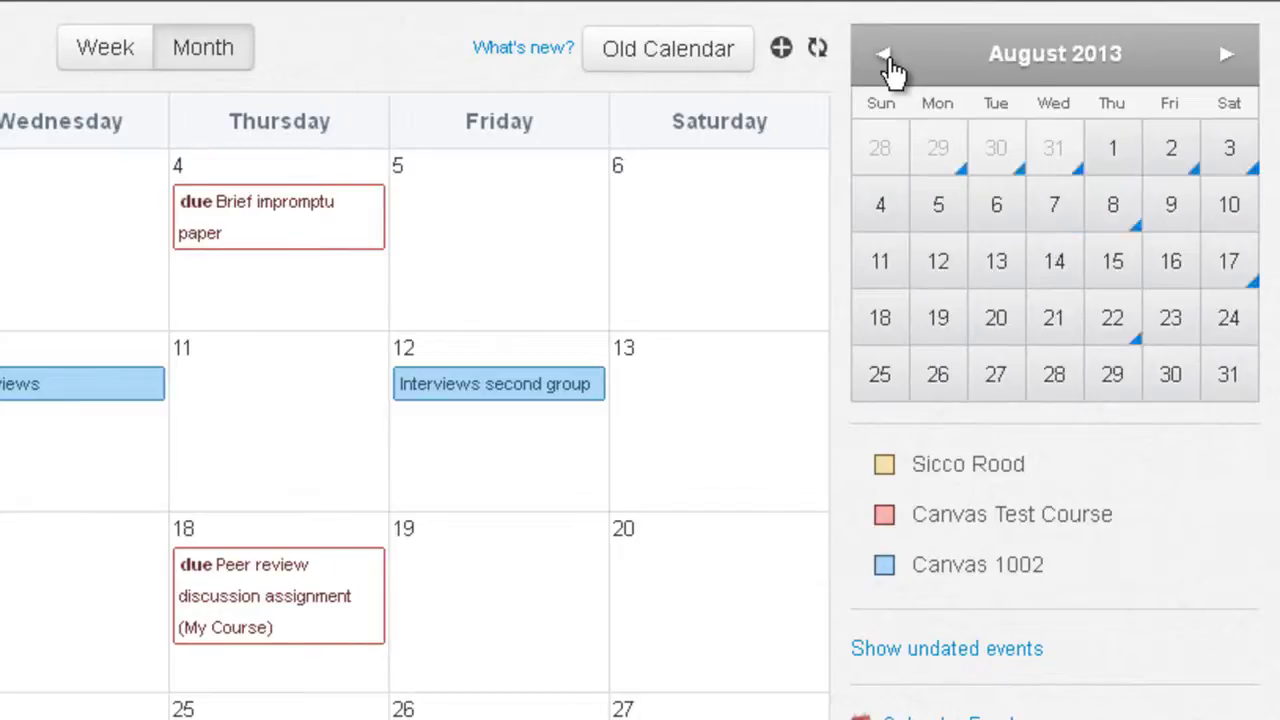
pyautogui.click(870, 68)
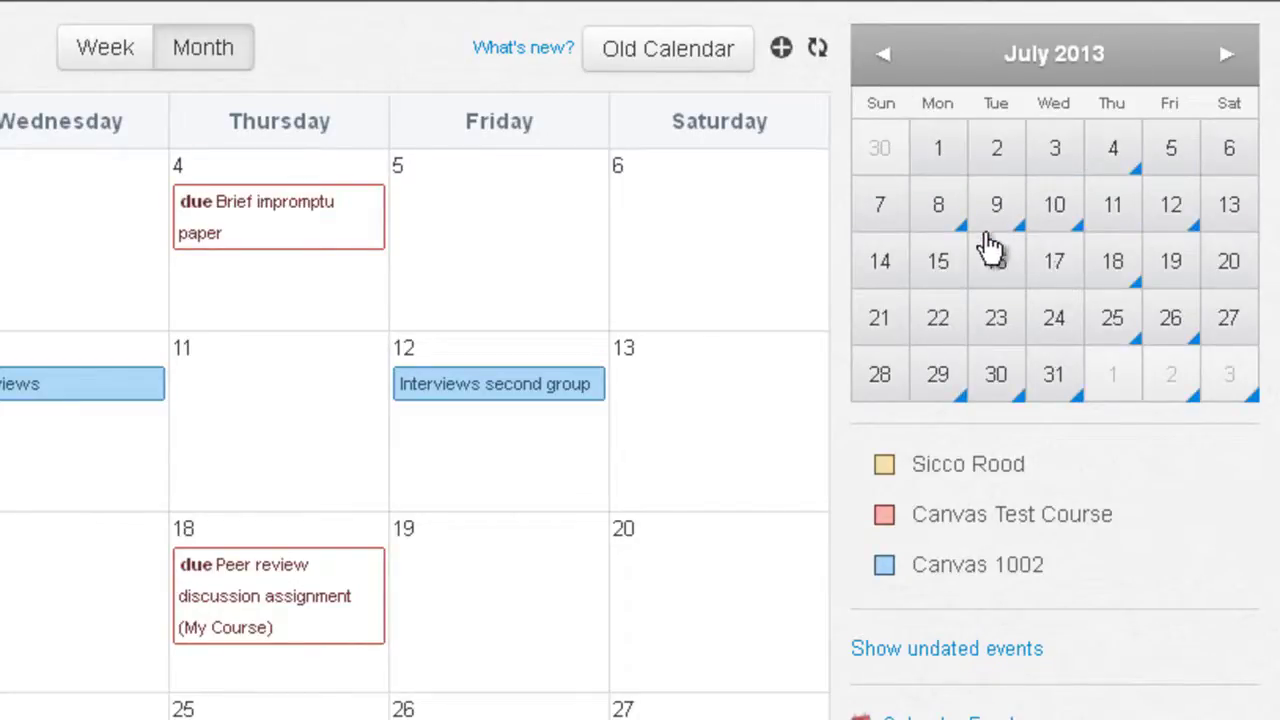
pyautogui.moveTo(961, 227)
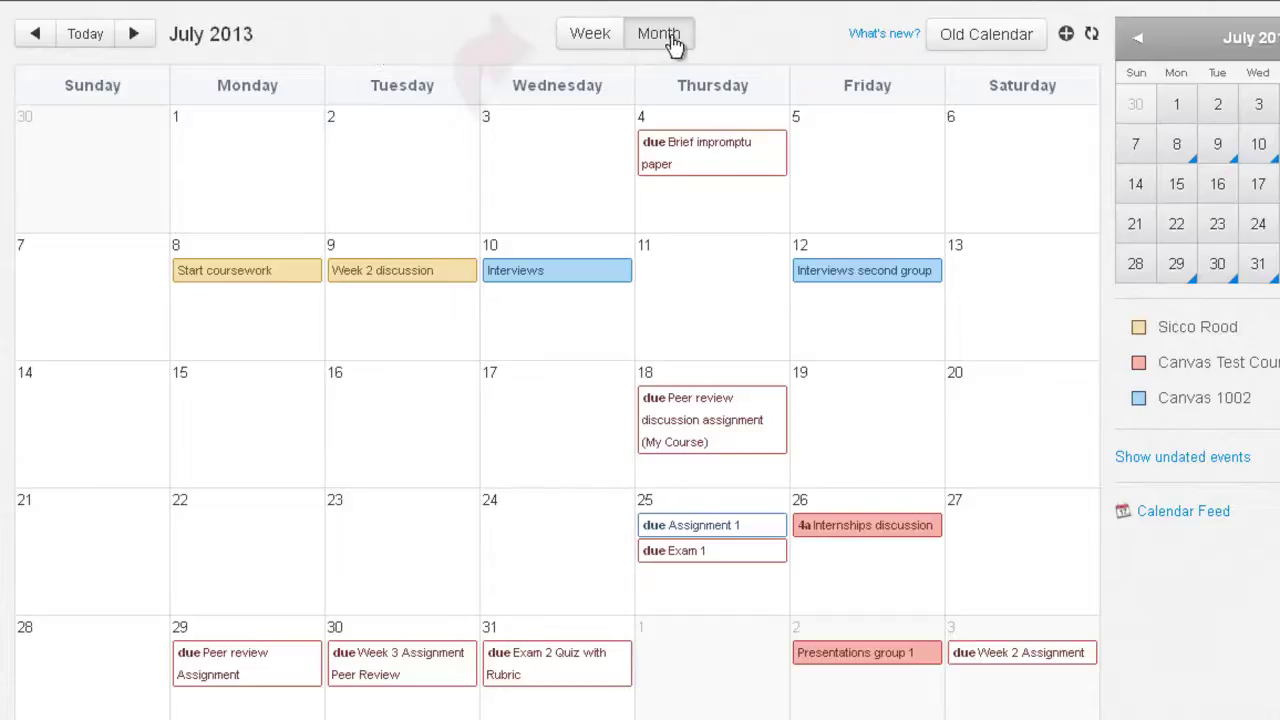
# Step: Browse the Jun 30–Jul 6 week, then switch to July month view and start a July 11 event
pyautogui.click(597, 44)
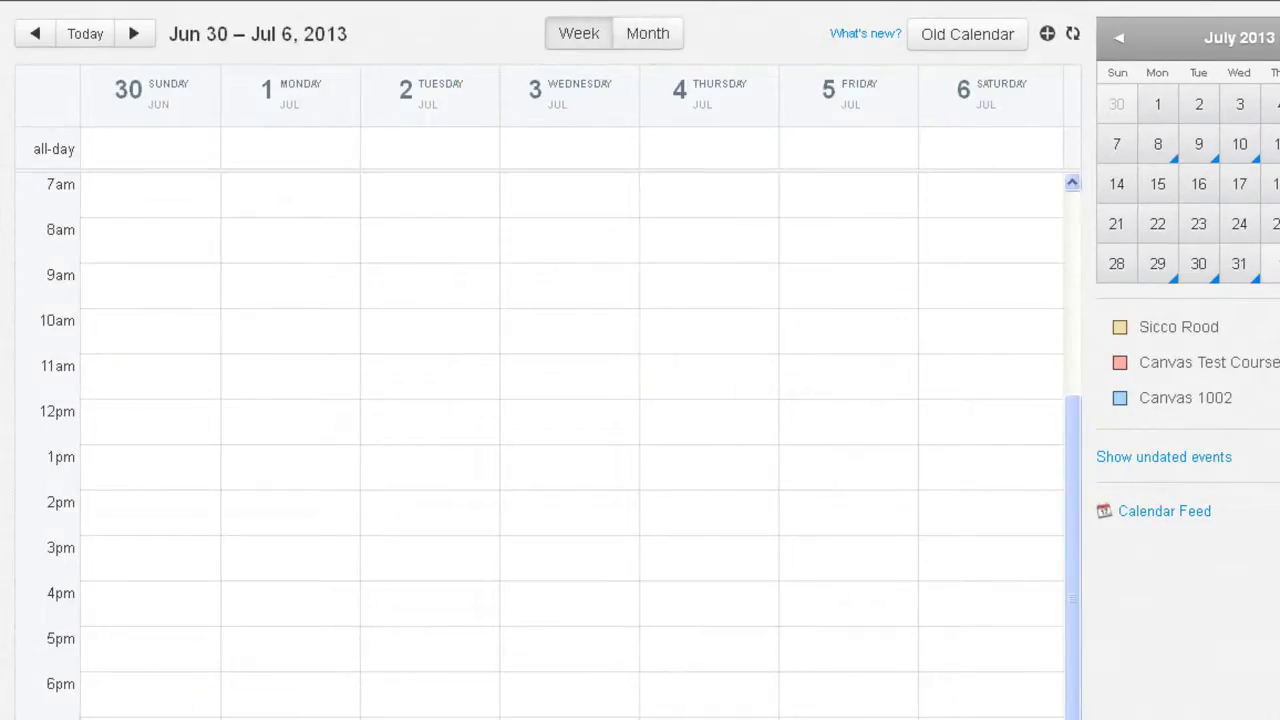
pyautogui.click(290, 469)
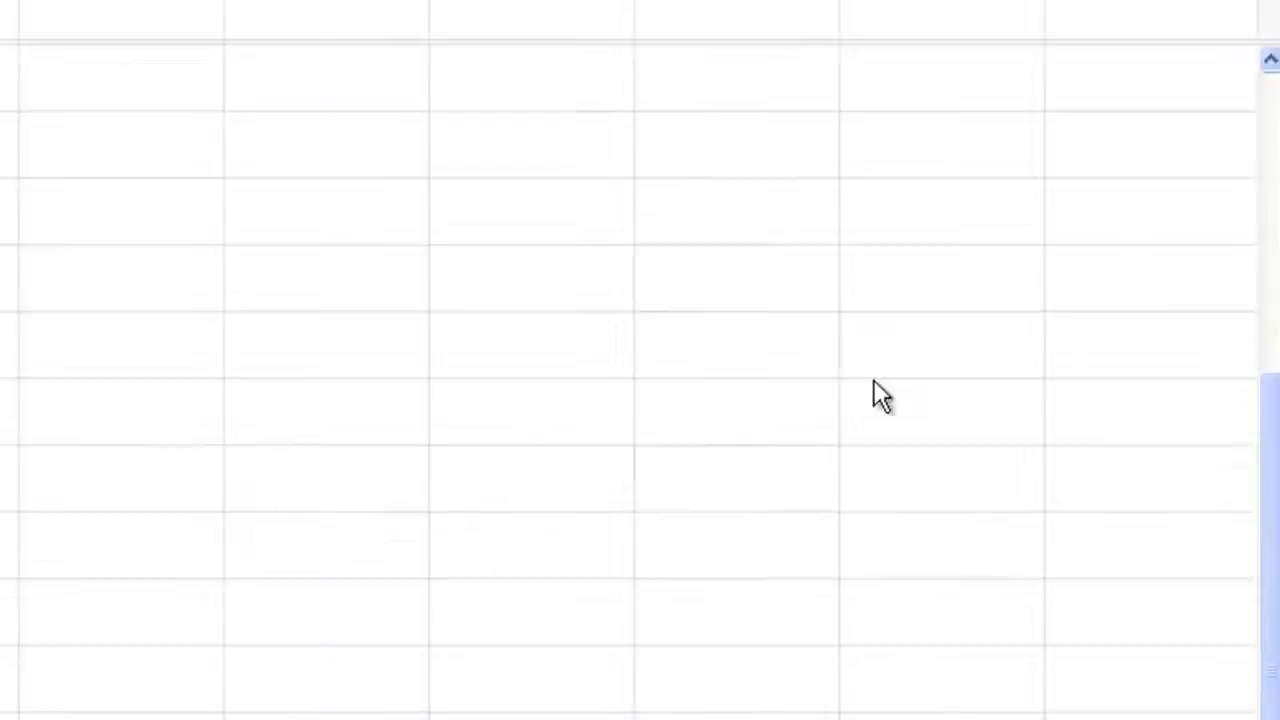
pyautogui.click(1000, 40)
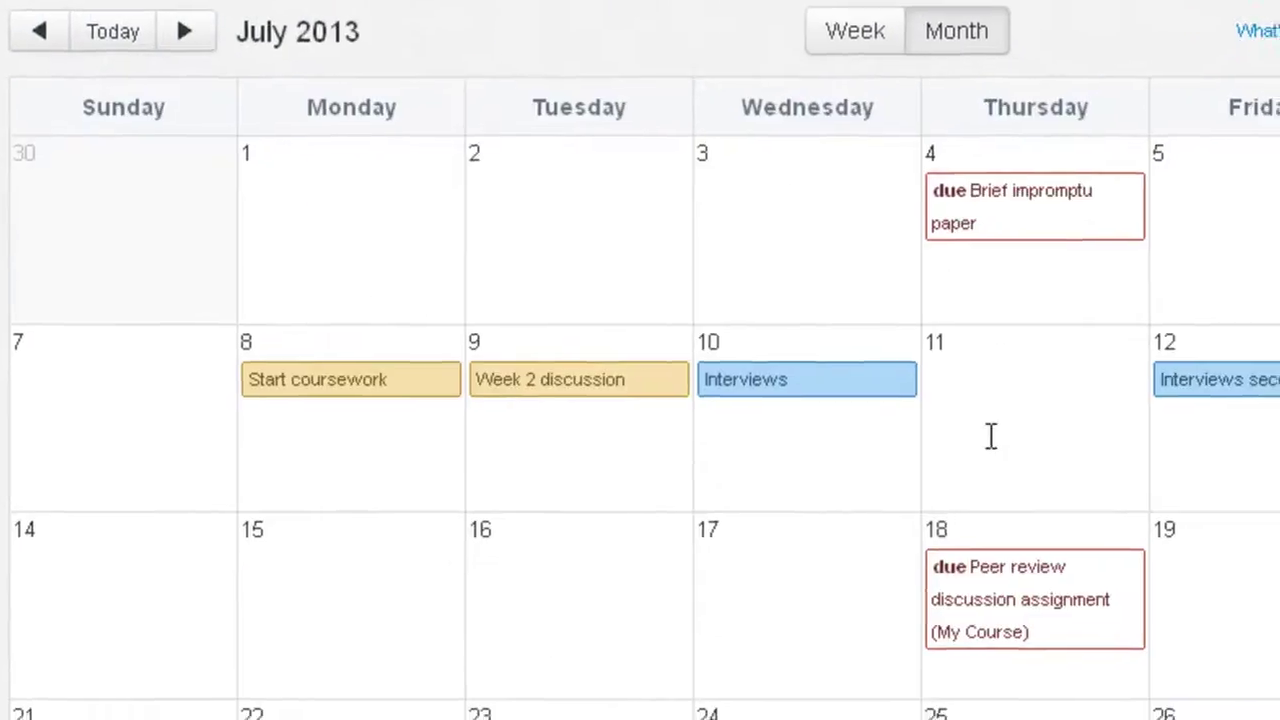
pyautogui.click(1000, 443)
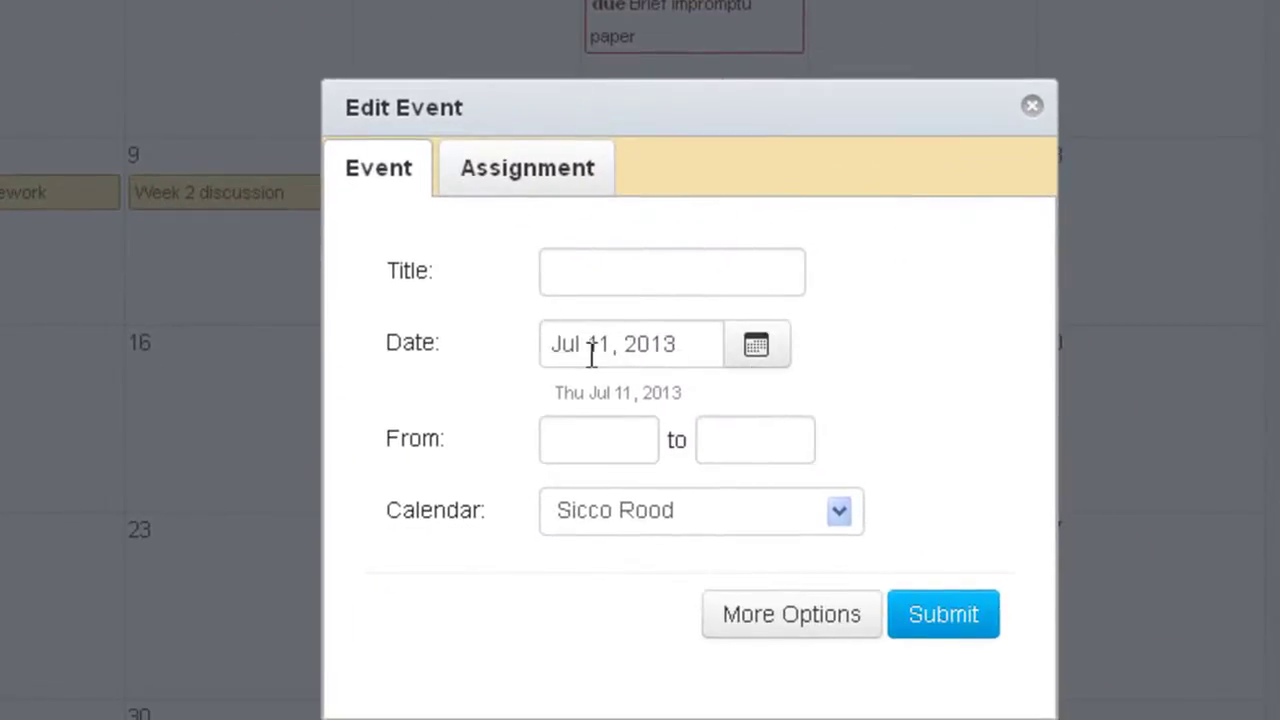
# Step: Close the July 11 Edit Event form unsaved and refresh the calendar's events
pyautogui.click(562, 455)
pyautogui.click(714, 451)
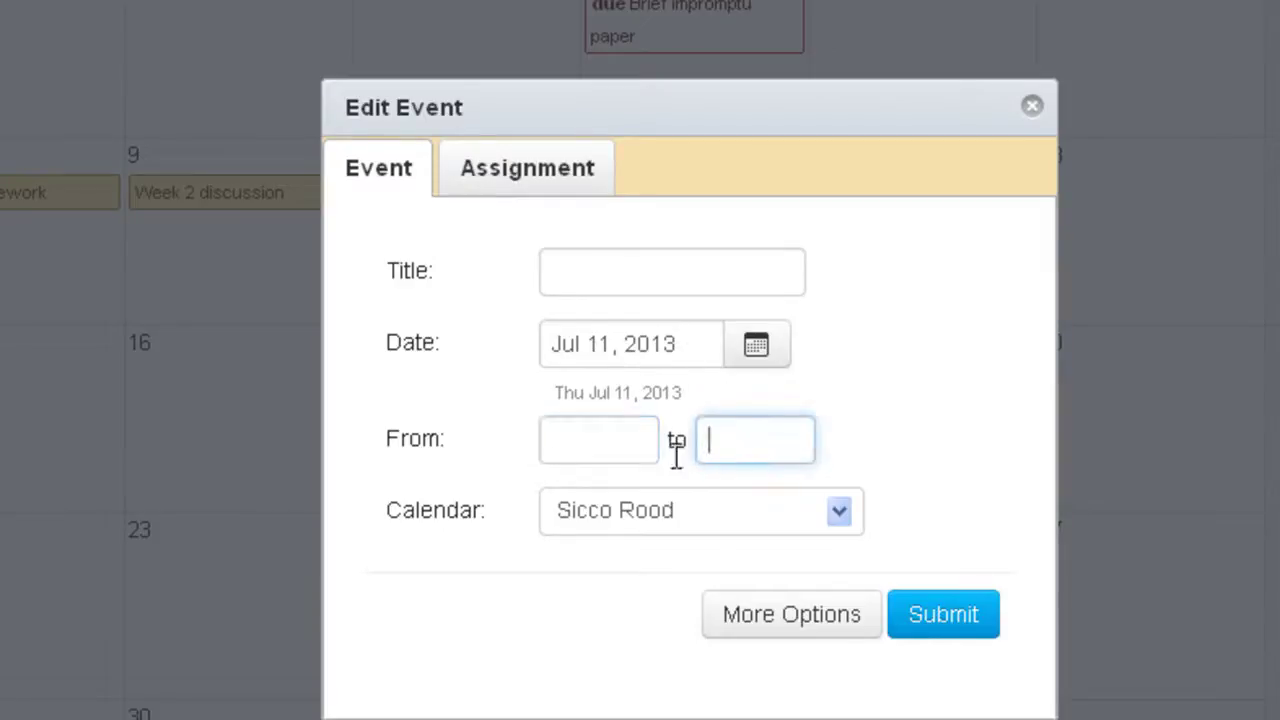
pyautogui.click(1033, 107)
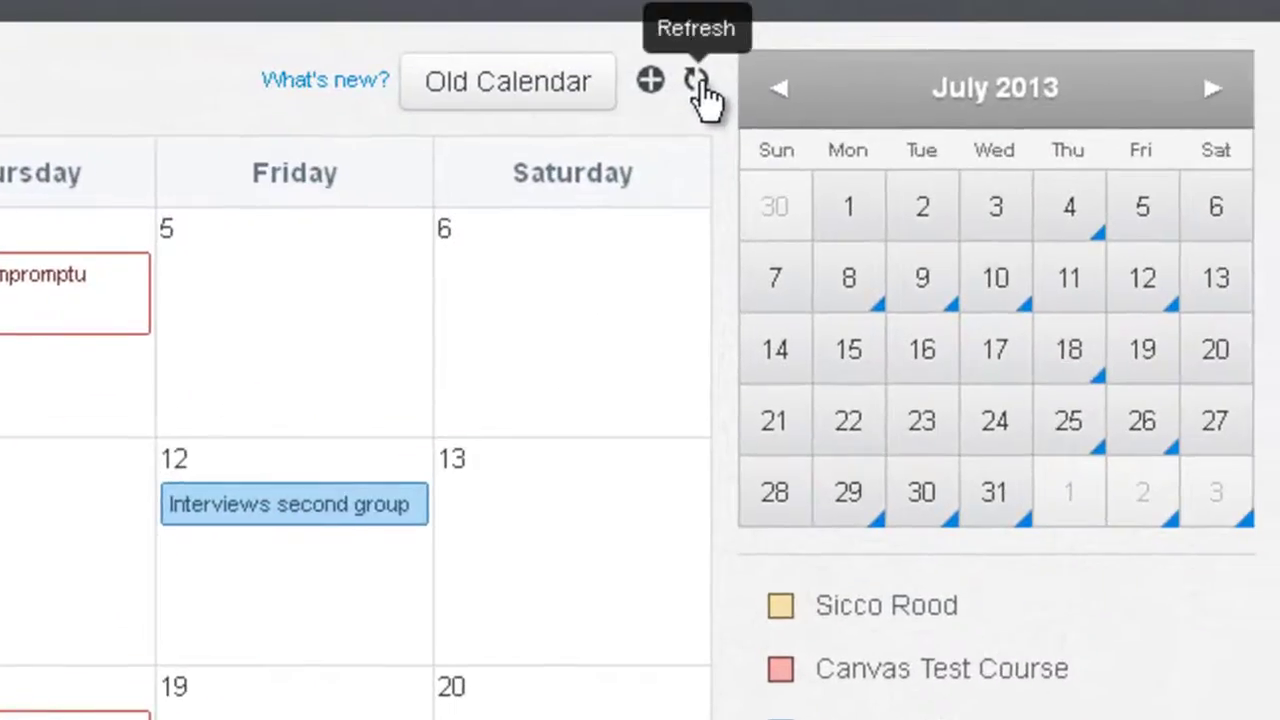
pyautogui.click(698, 82)
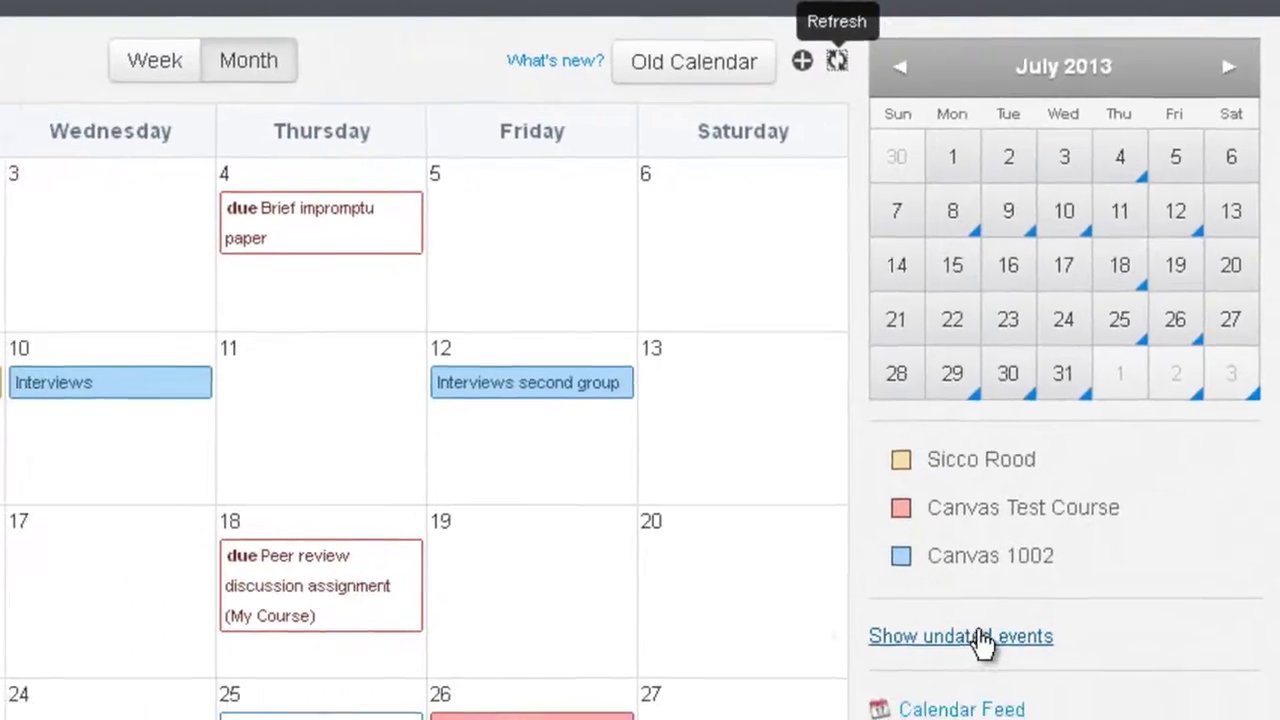
# Step: Show undated events such as Peer review discussion assignment, Icebreaker, Exam 3 and Homework week 1
pyautogui.click(990, 630)
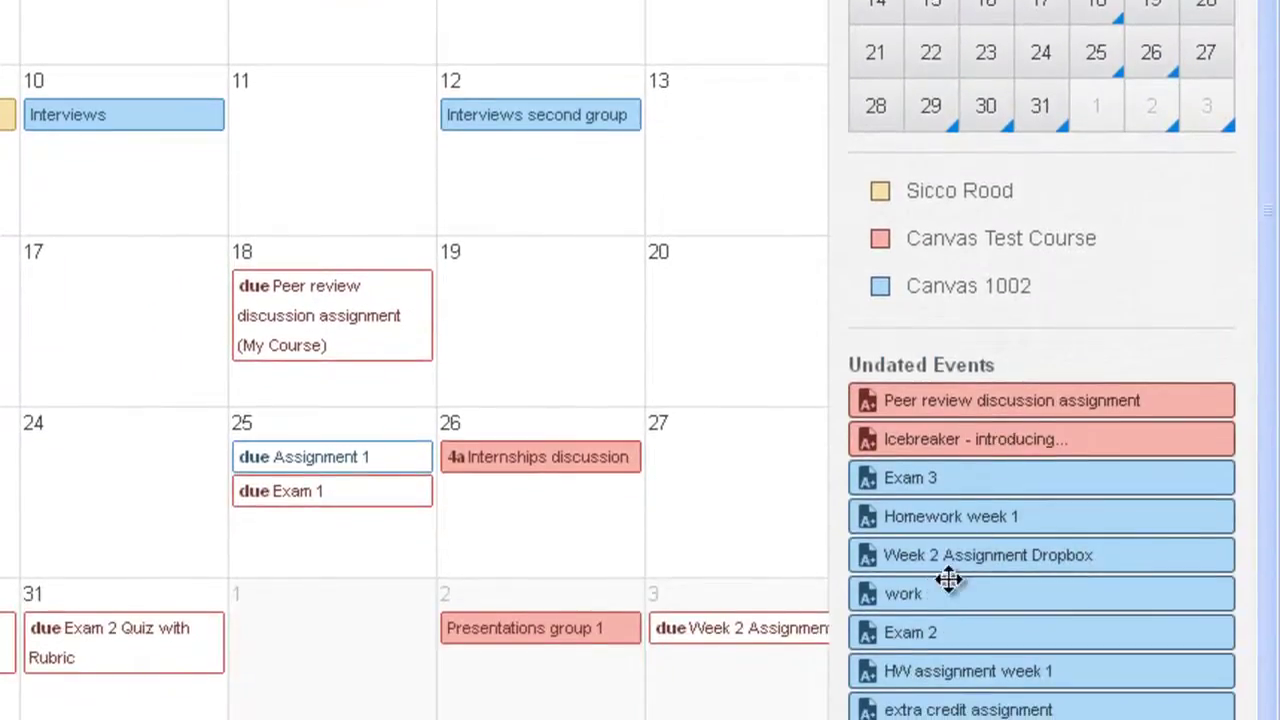
pyautogui.scroll(-3, 871, 549)
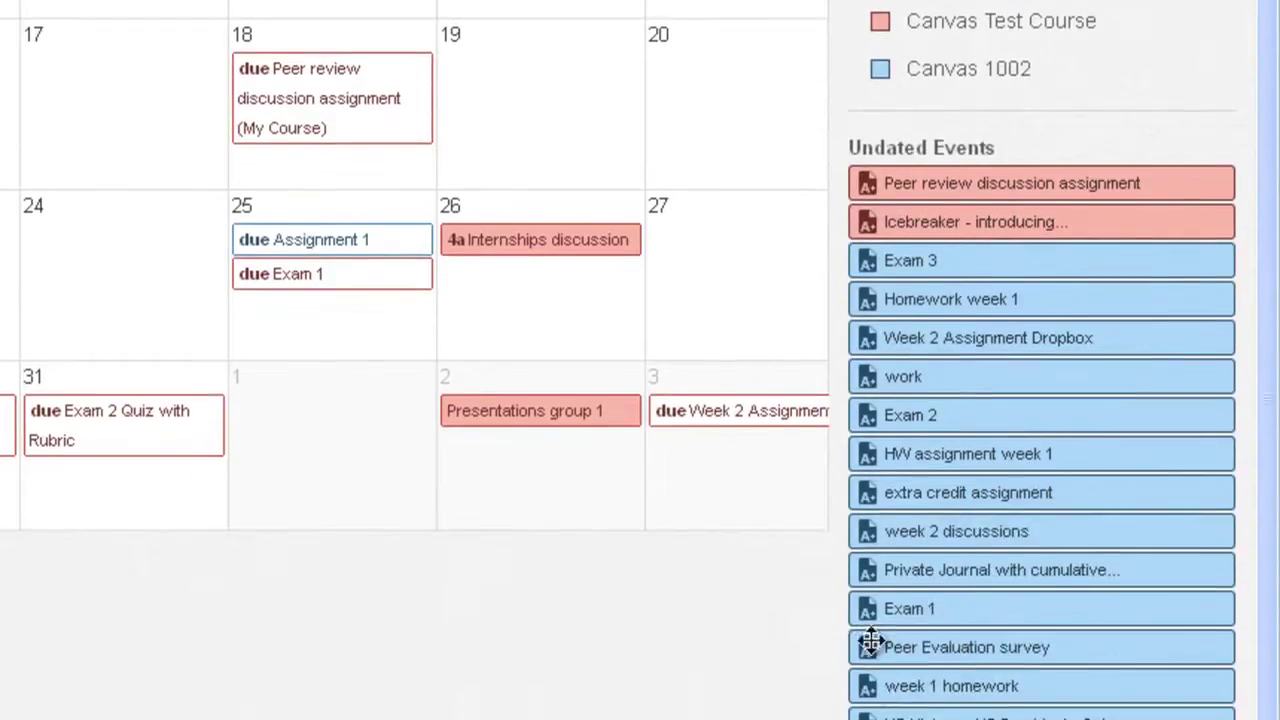
pyautogui.scroll(3, 863, 360)
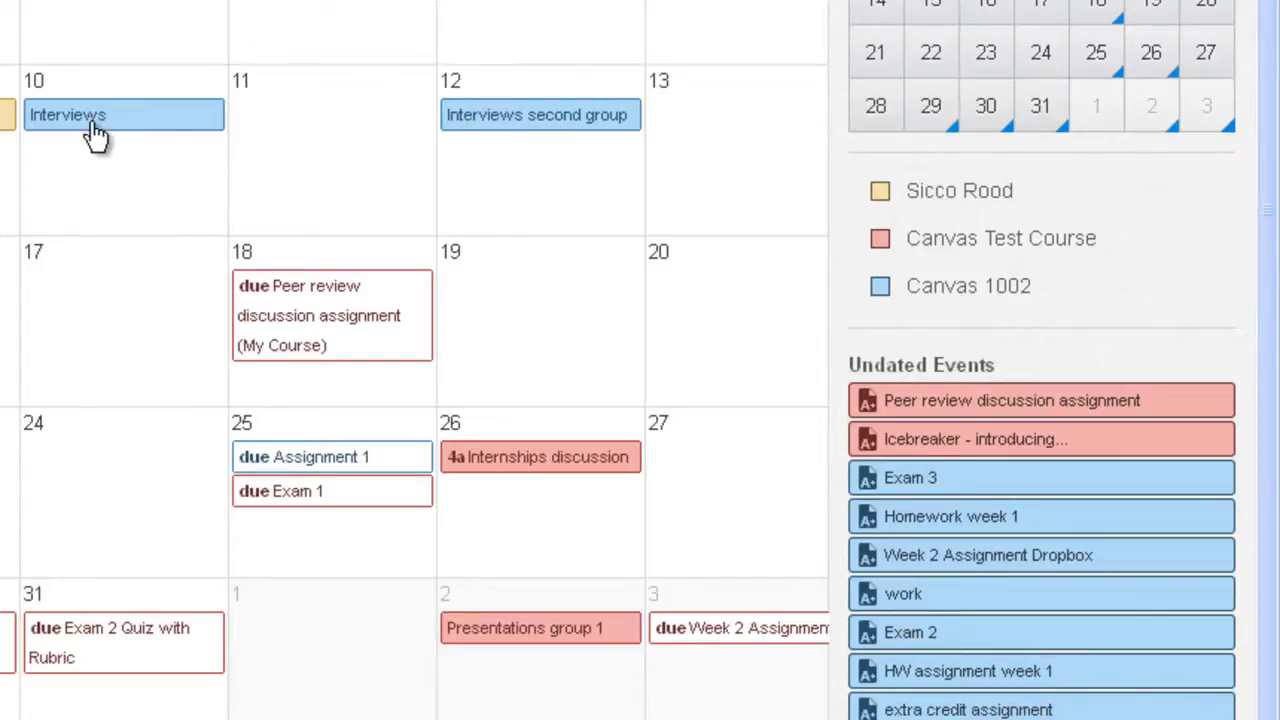
# Step: Move Interviews to July 17 and back to July 10, then view its details
pyautogui.moveTo(98, 130)
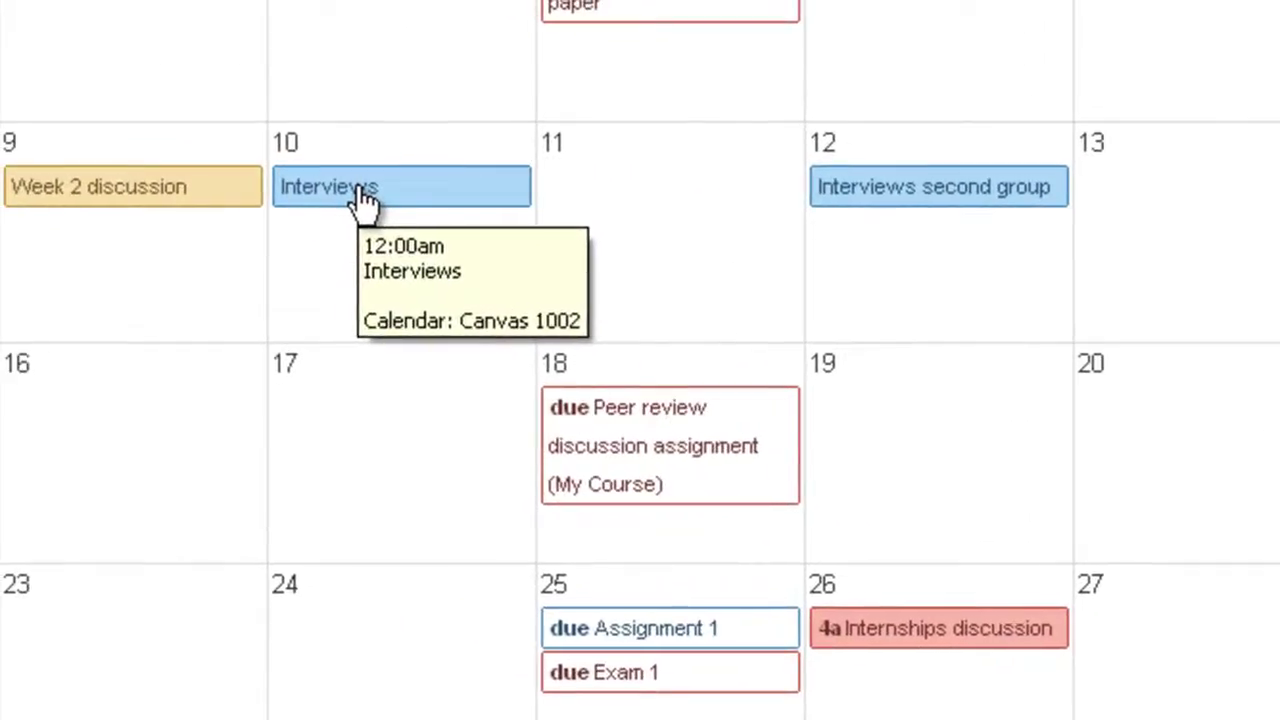
pyautogui.moveTo(365, 200); pyautogui.dragTo(390, 447)
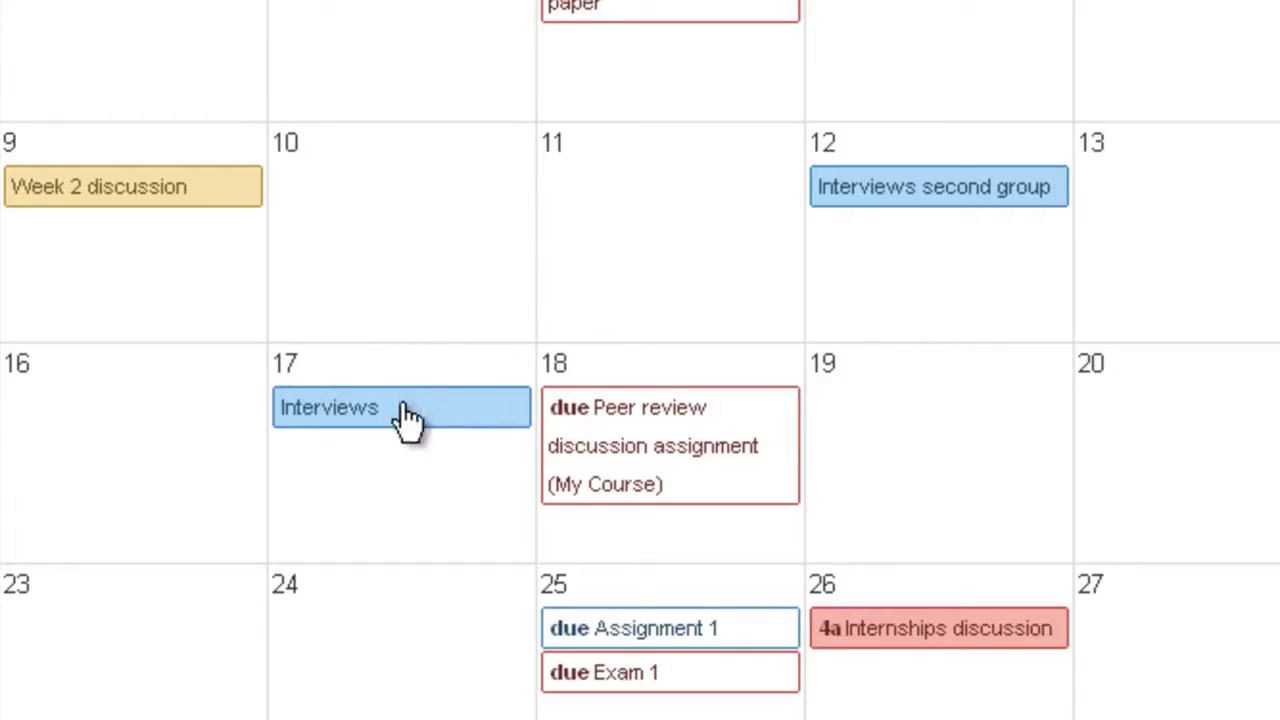
pyautogui.moveTo(403, 412)
pyautogui.moveTo(408, 416); pyautogui.dragTo(430, 215)
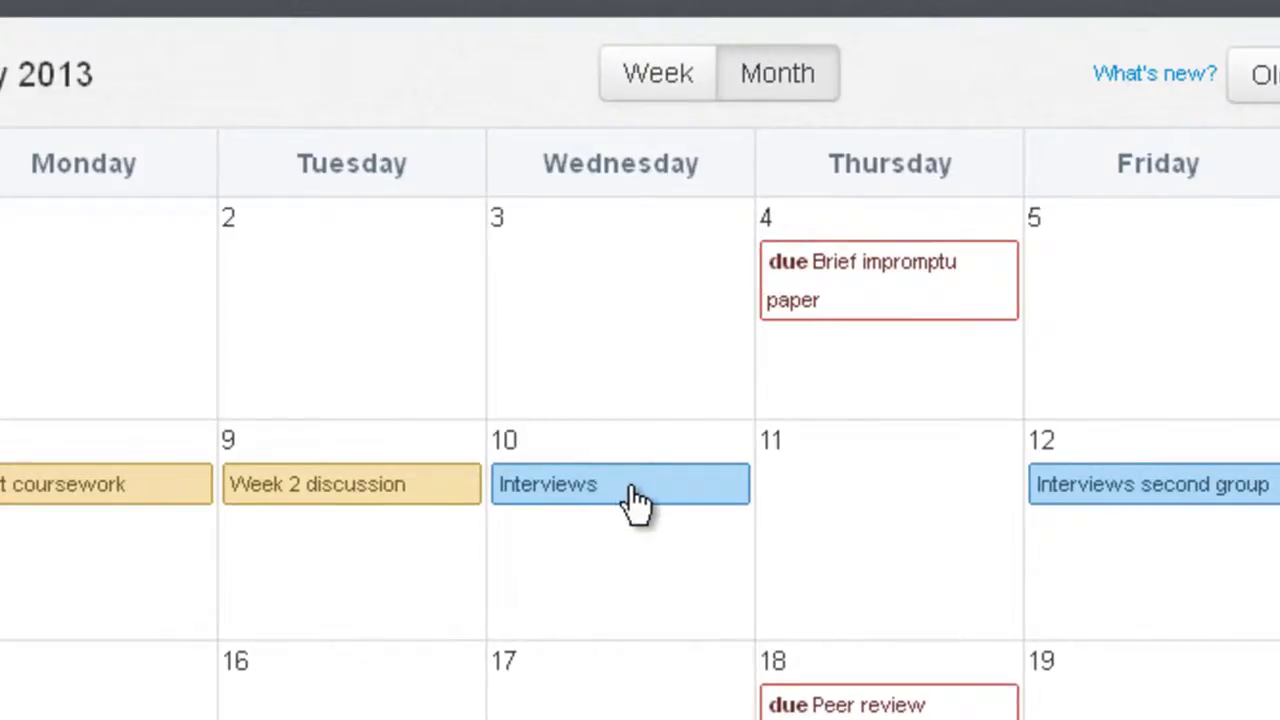
pyautogui.click(633, 495)
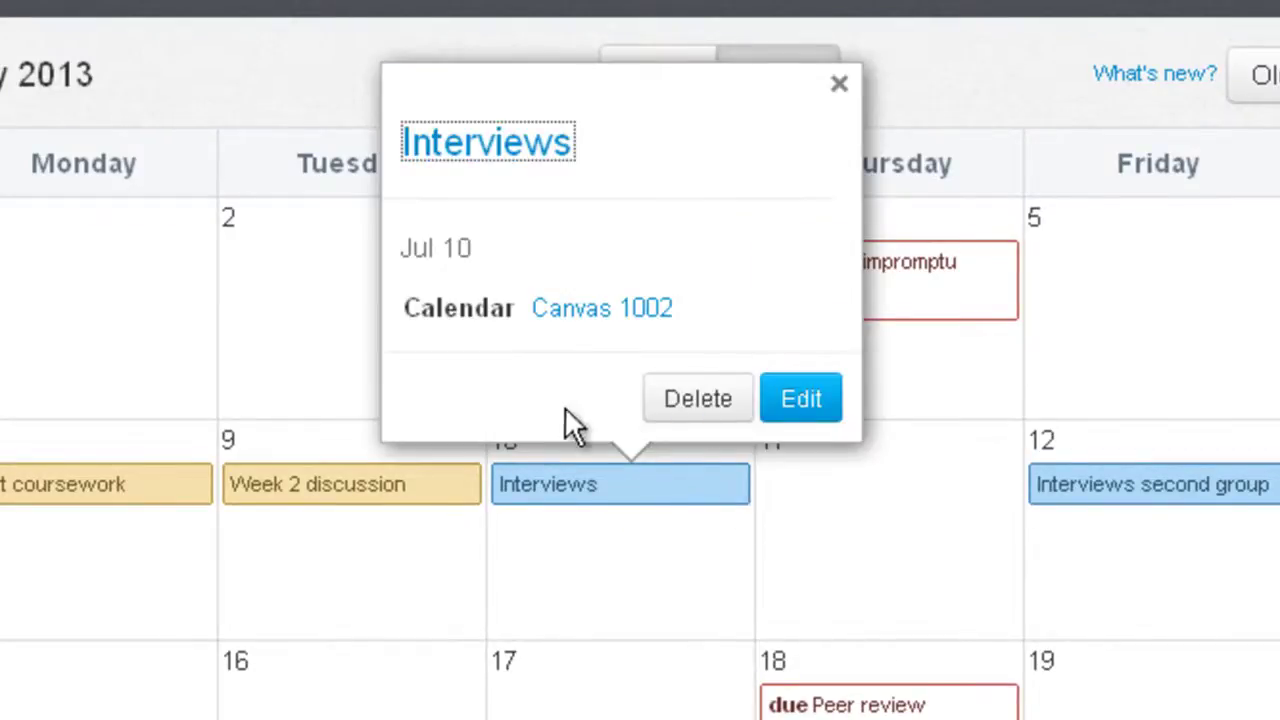
# Step: Change the Interviews event on Jul 10 to run from 5:00pm to 8:00pm
pyautogui.click(440, 150)
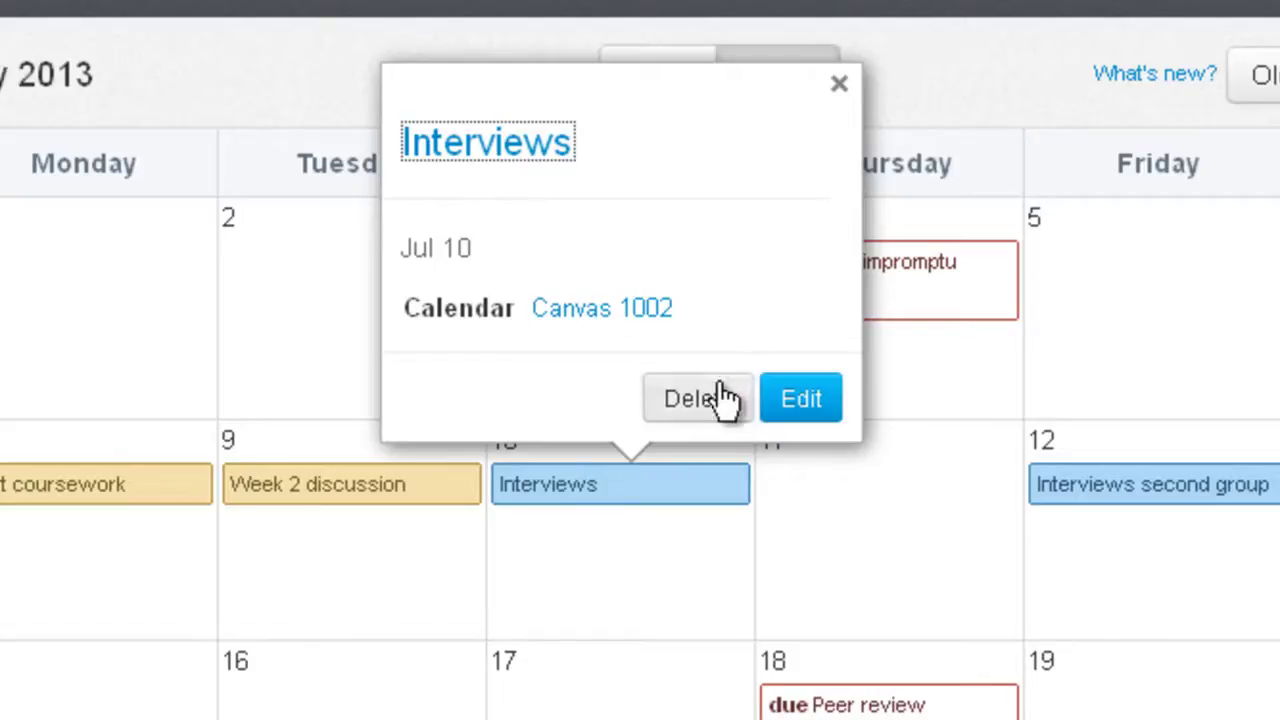
pyautogui.click(820, 398)
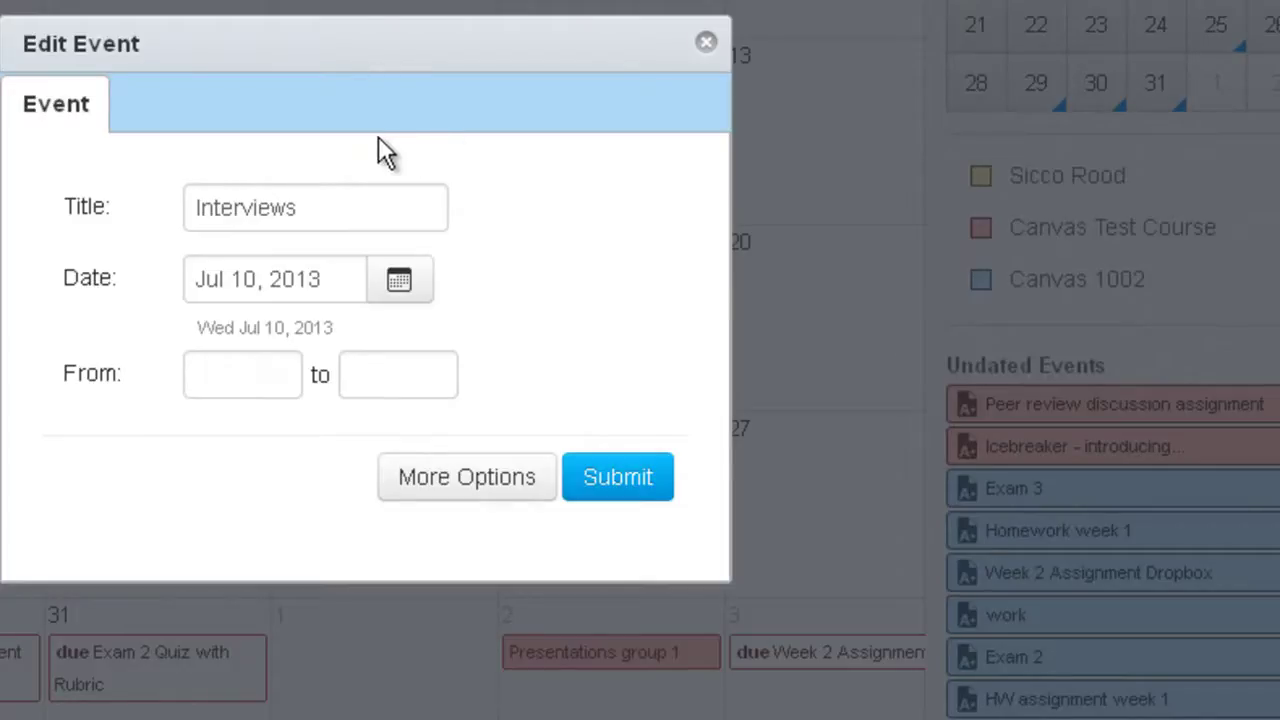
pyautogui.click(271, 374)
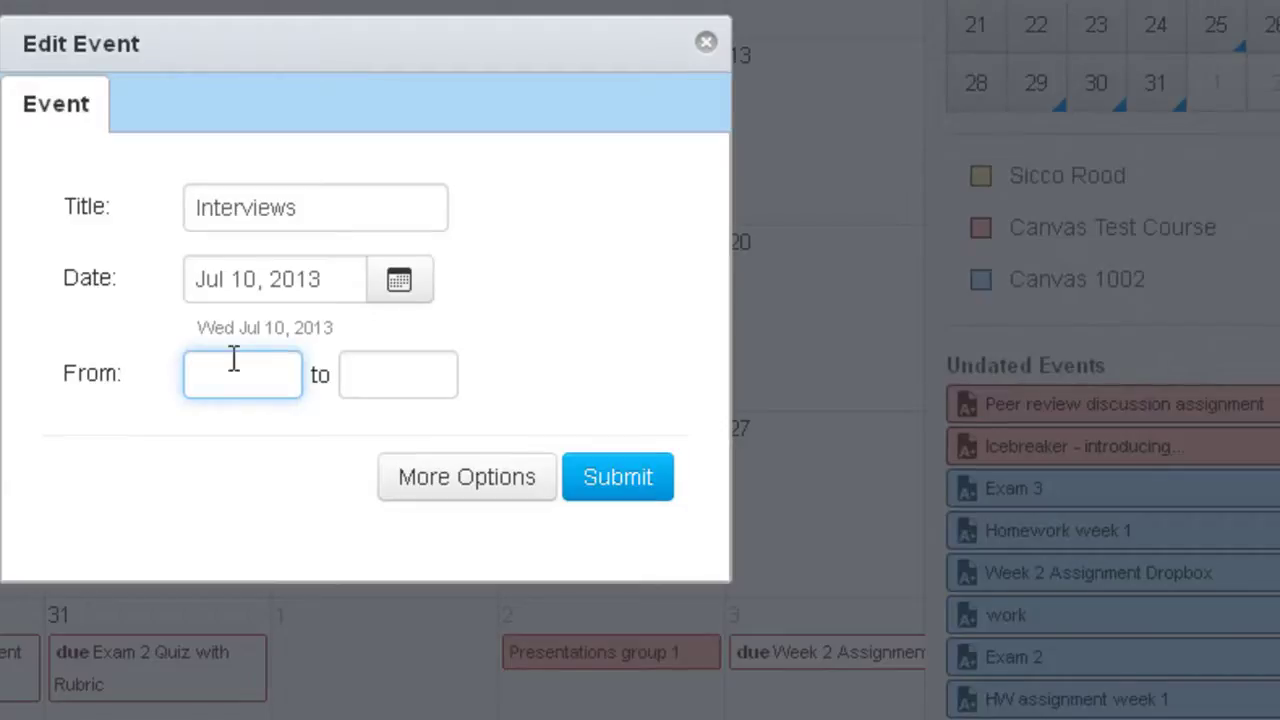
pyautogui.write('5:00p')
pyautogui.write('m')
pyautogui.click(423, 374)
pyautogui.write('8')
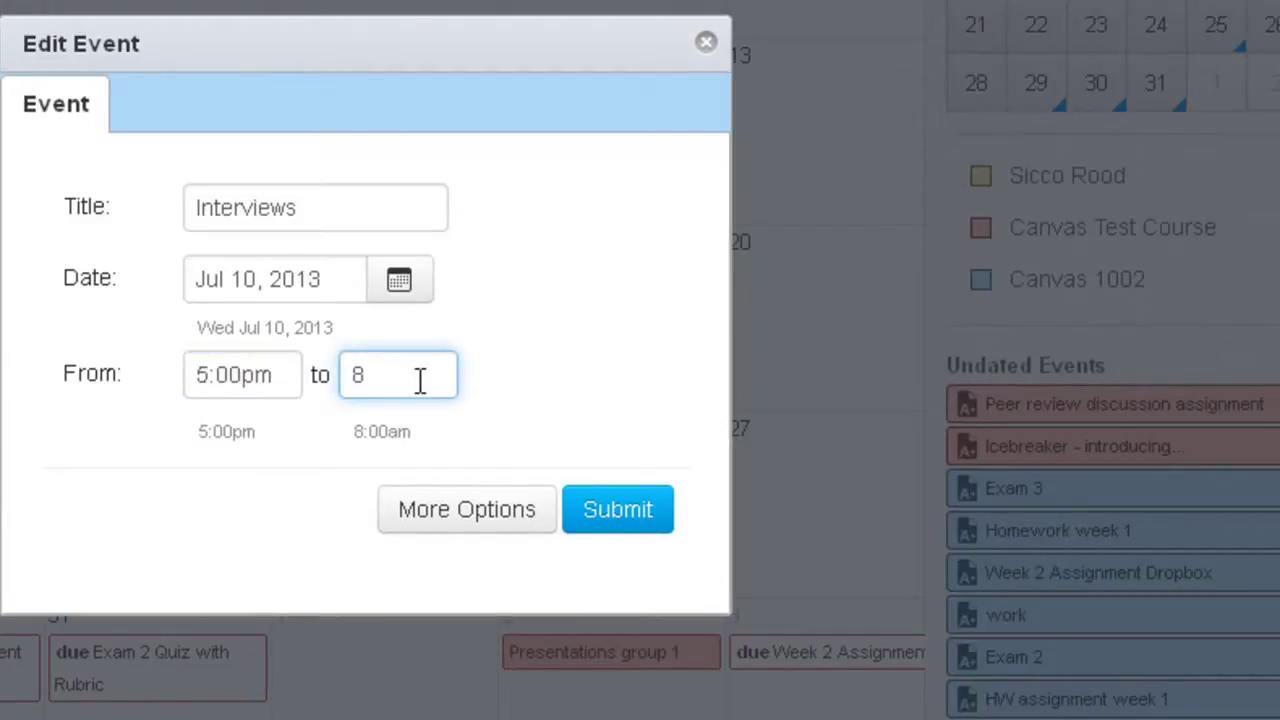
pyautogui.write(':00p')
pyautogui.click(506, 470)
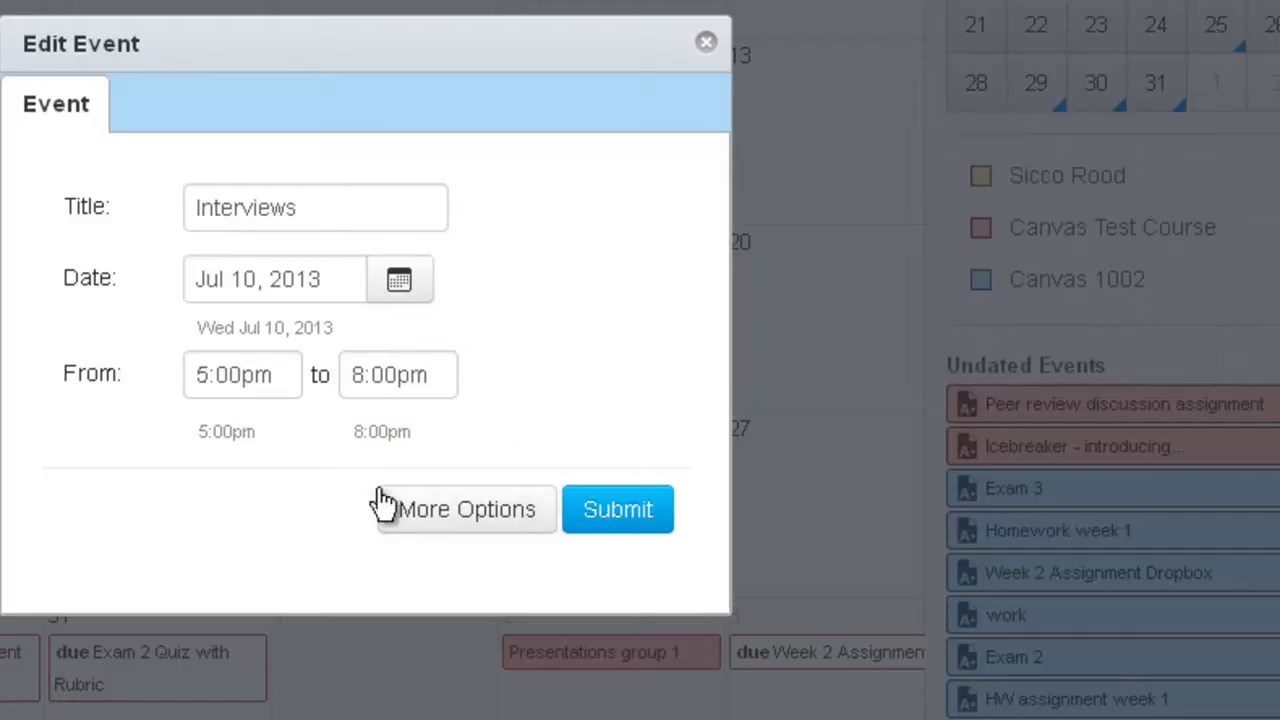
pyautogui.click(432, 524)
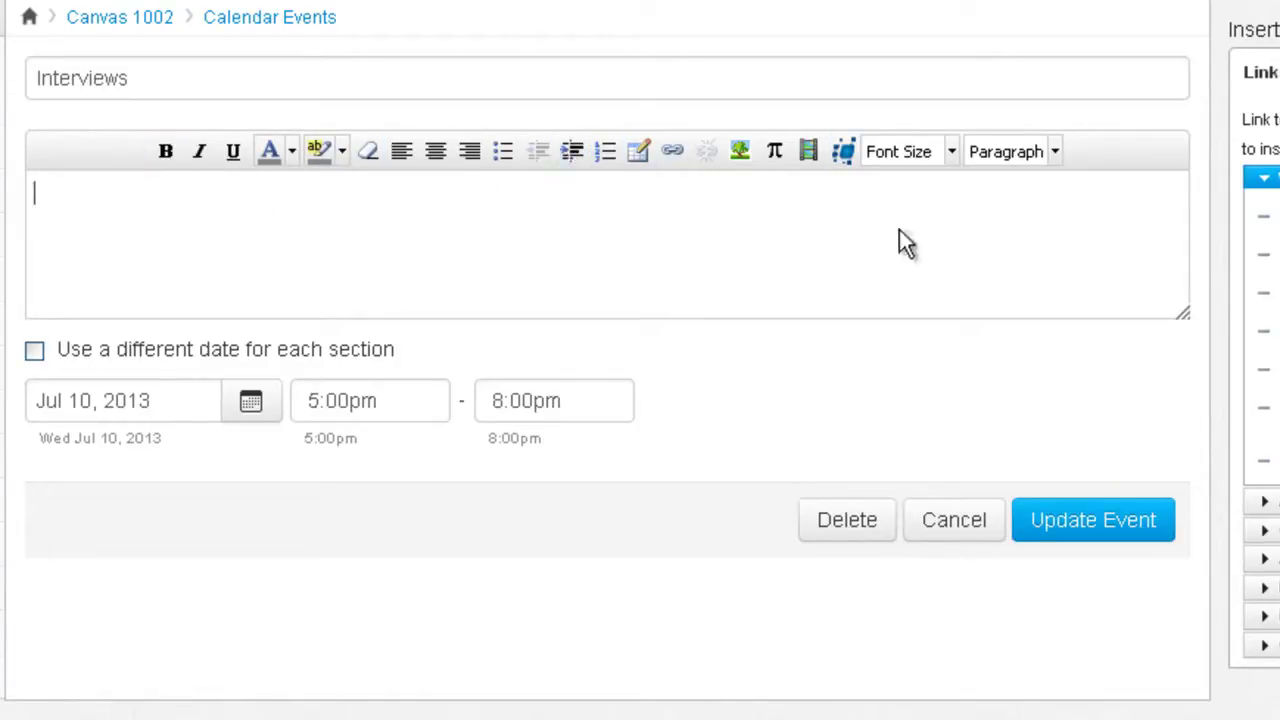
# Step: Paste the two-line description into Interviews, save it, verify the saved details, and start a new event
pyautogui.write('This interview will be for Joe, Sue, and John  Please see the handout for more information.')
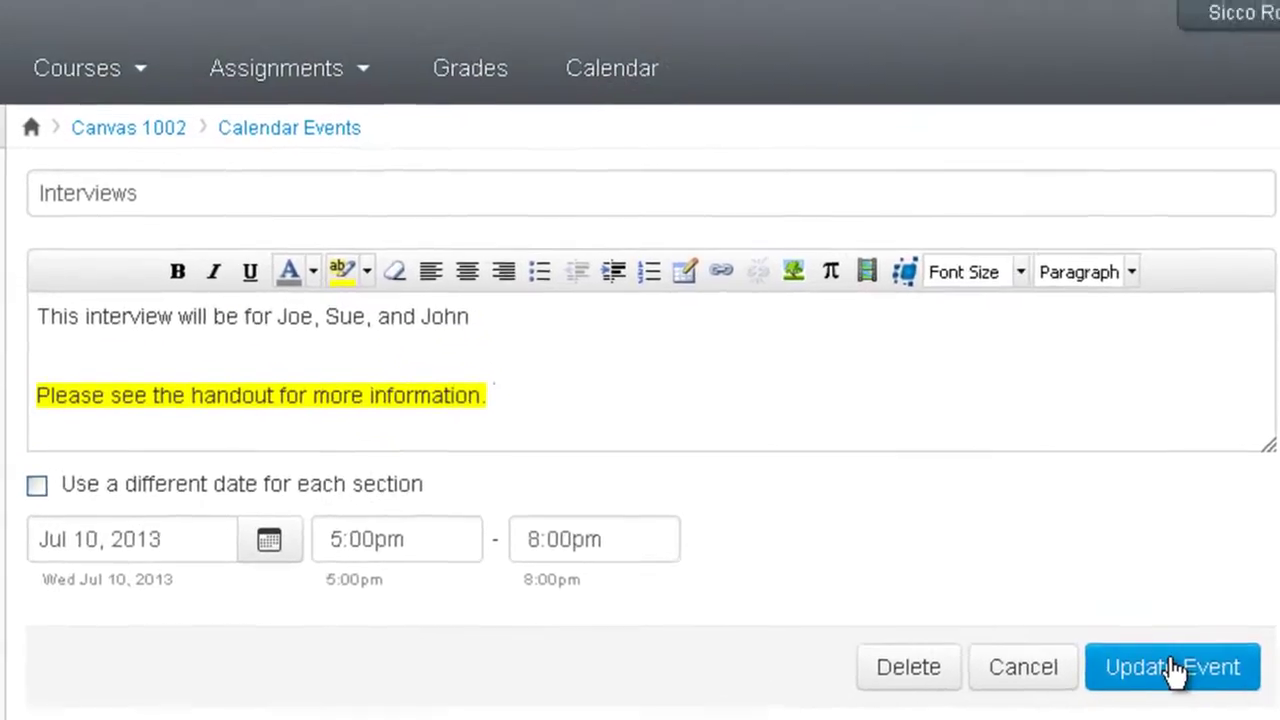
pyautogui.click(1097, 522)
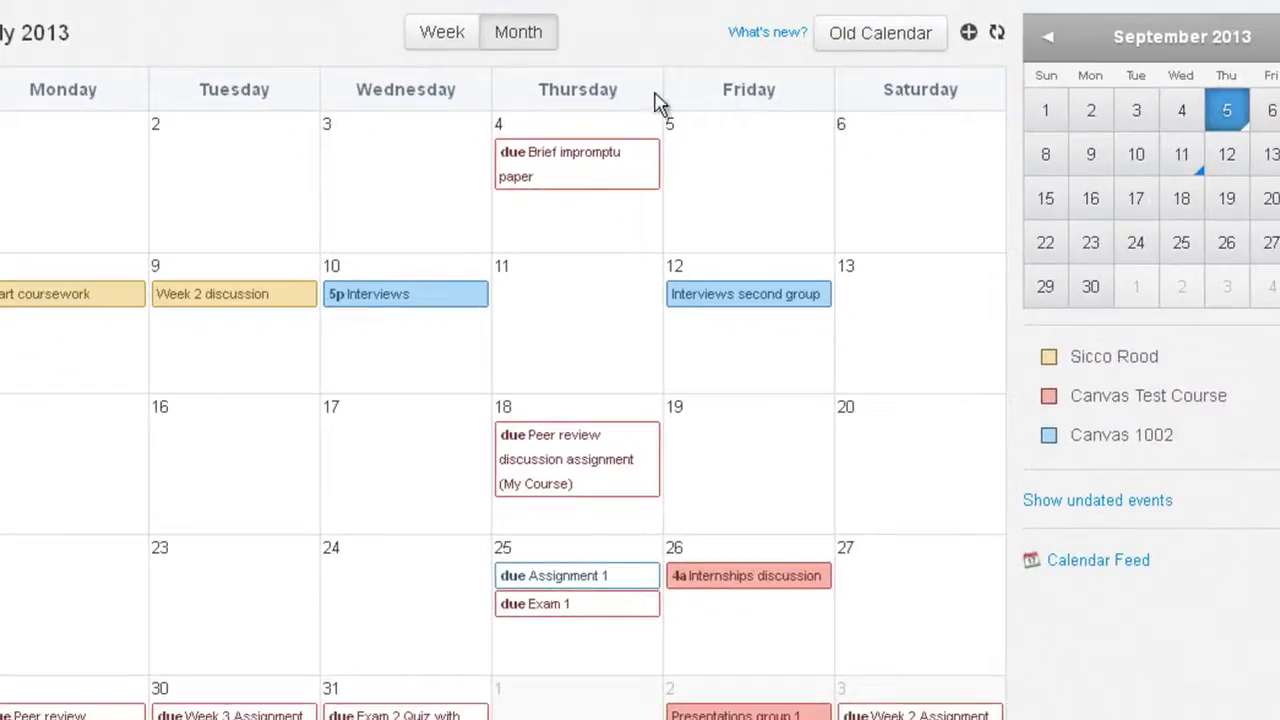
pyautogui.click(407, 300)
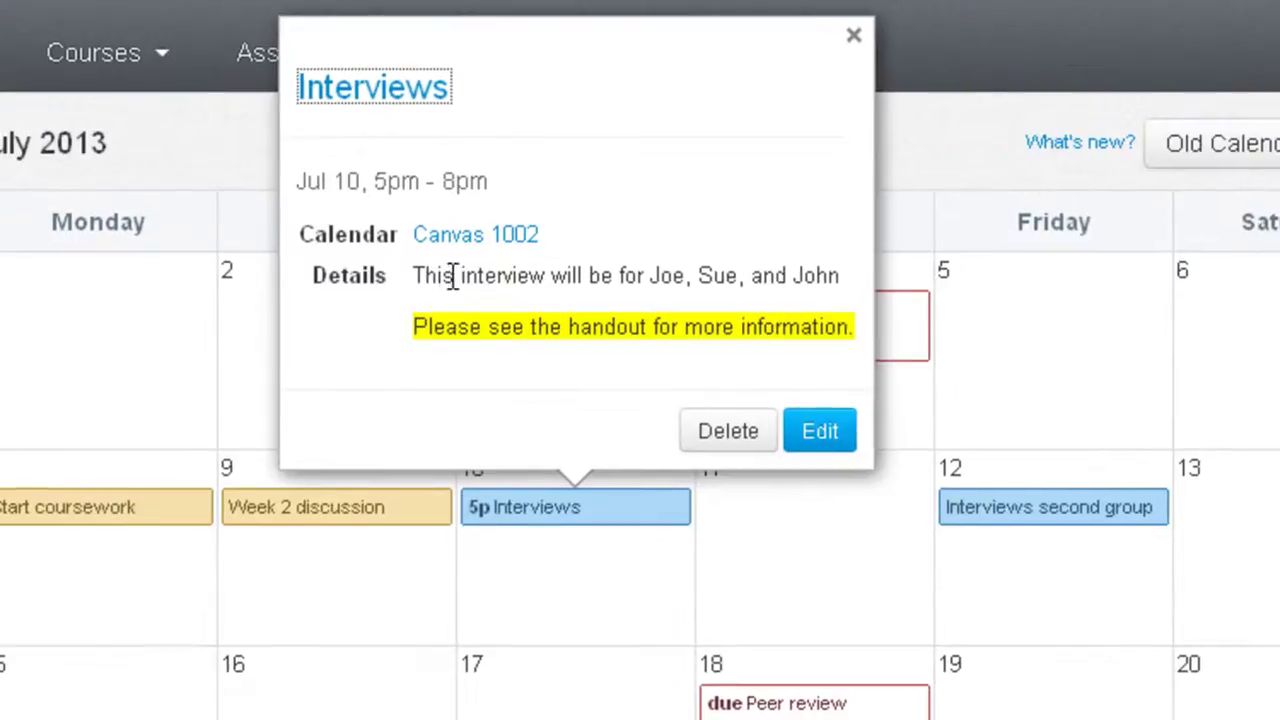
pyautogui.moveTo(666, 274); pyautogui.dragTo(552, 268)
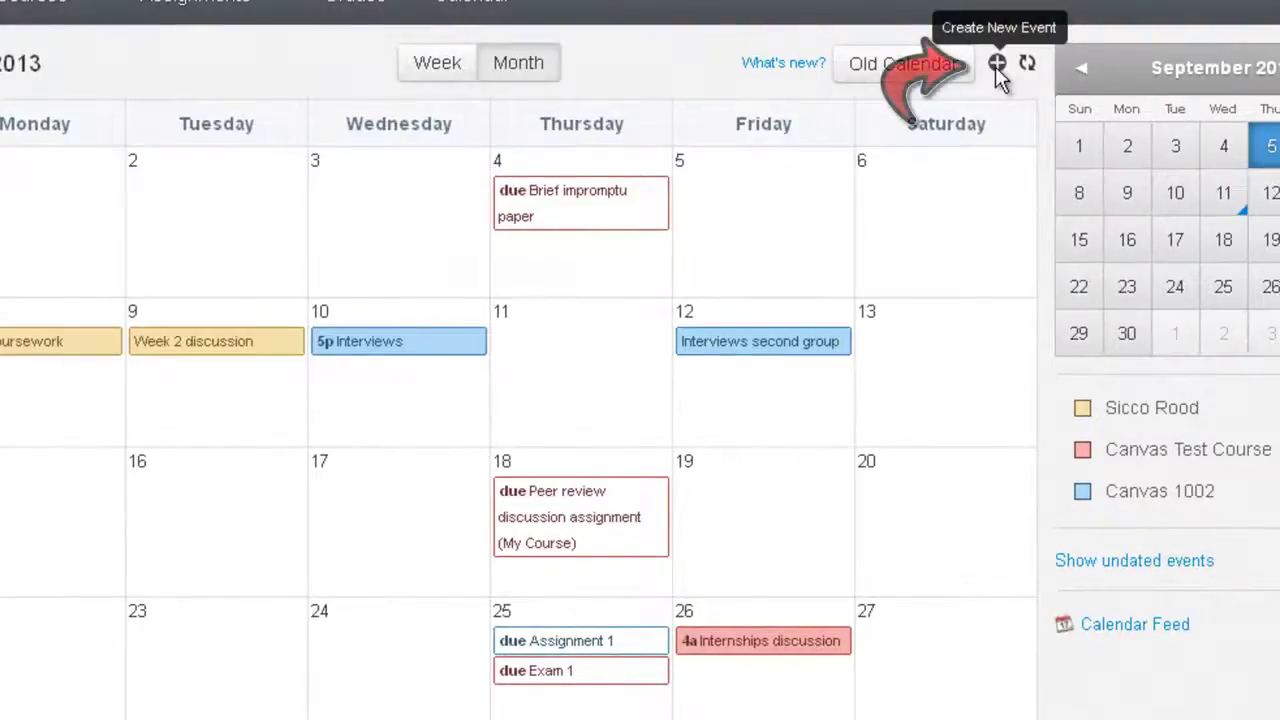
pyautogui.click(996, 64)
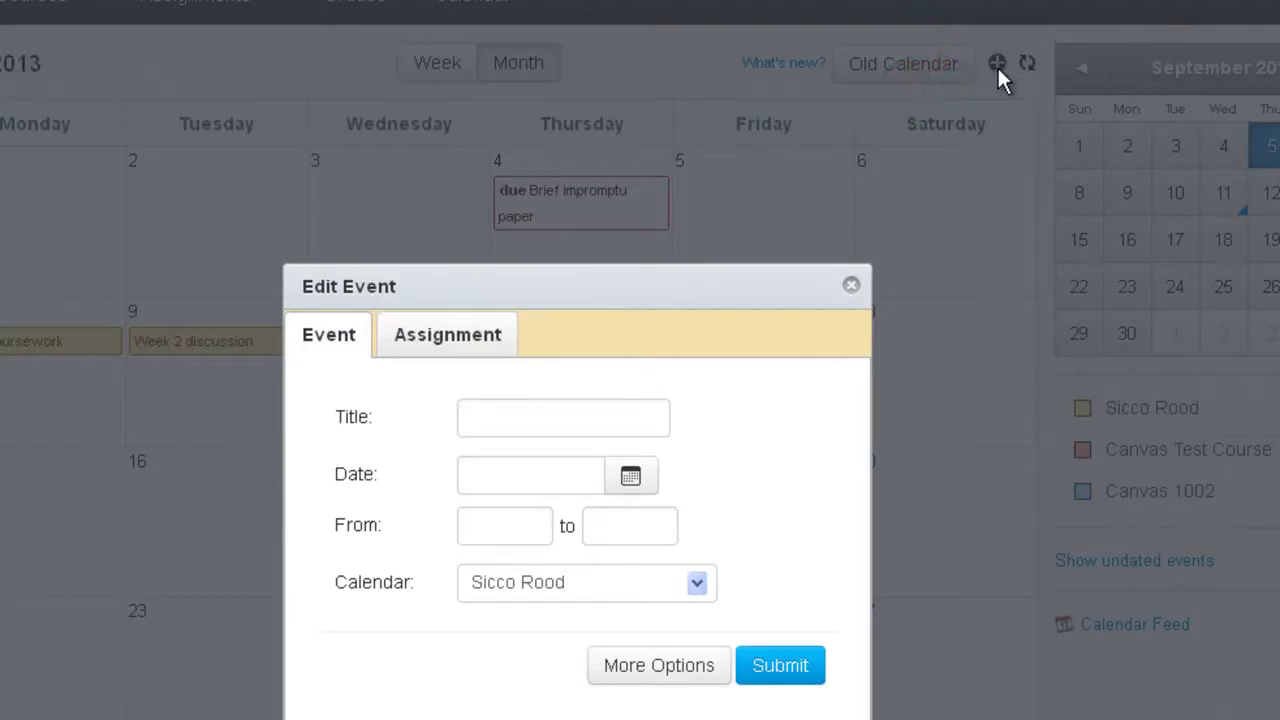
# Step: Compare the Assignment and Event forms for the new item, settling on the Event form
pyautogui.click(450, 345)
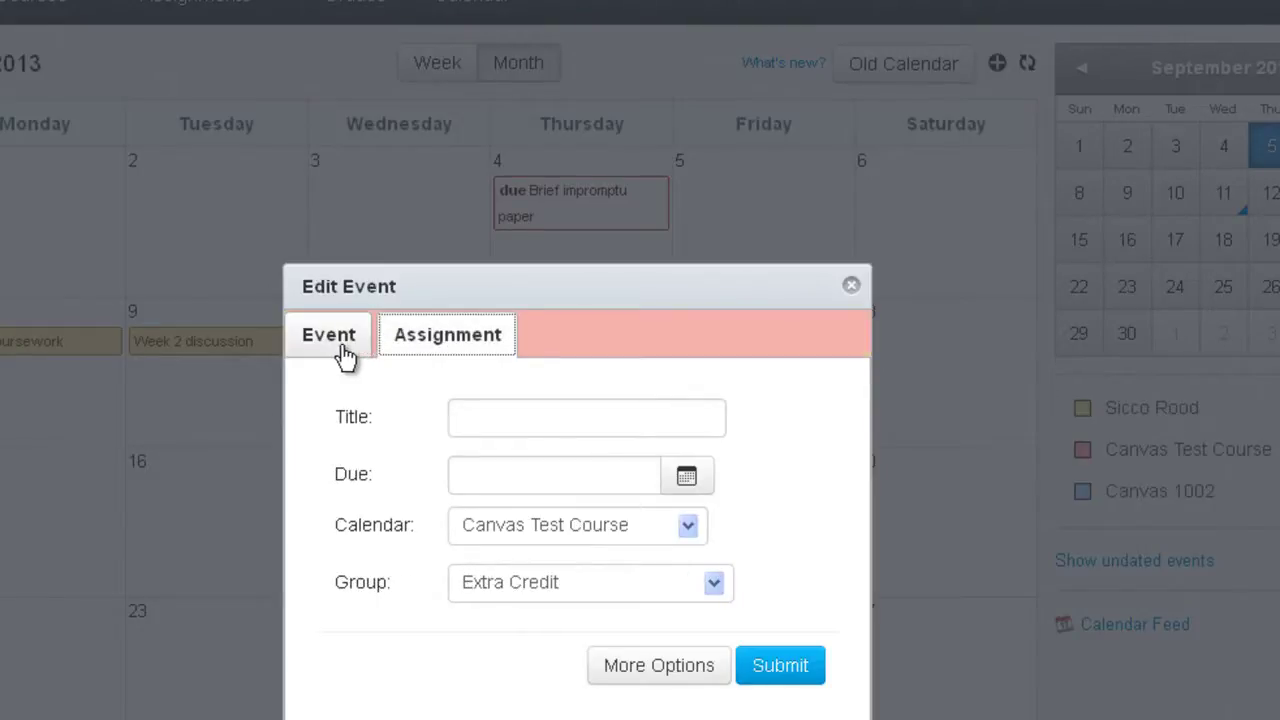
pyautogui.click(338, 348)
pyautogui.click(405, 345)
pyautogui.click(357, 352)
pyautogui.click(500, 418)
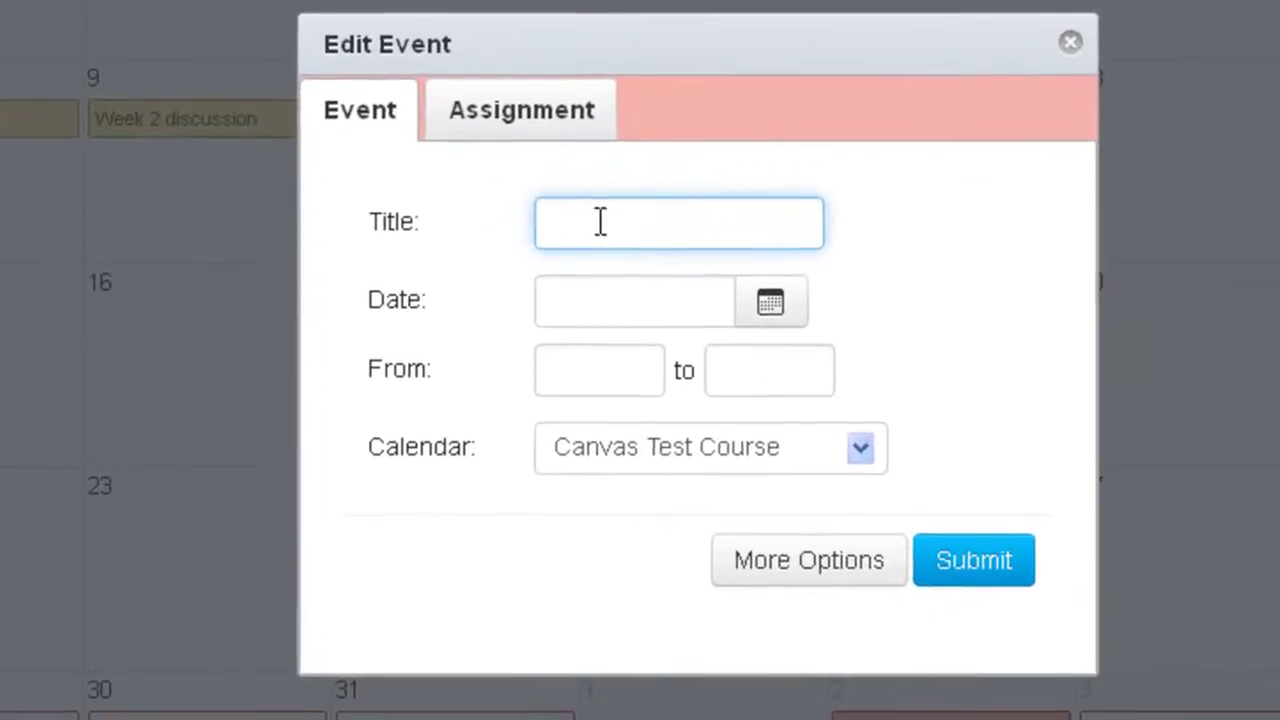
# Step: Set the new event's date to Thu Oct 10, 2013
pyautogui.click(571, 293)
pyautogui.click(773, 303)
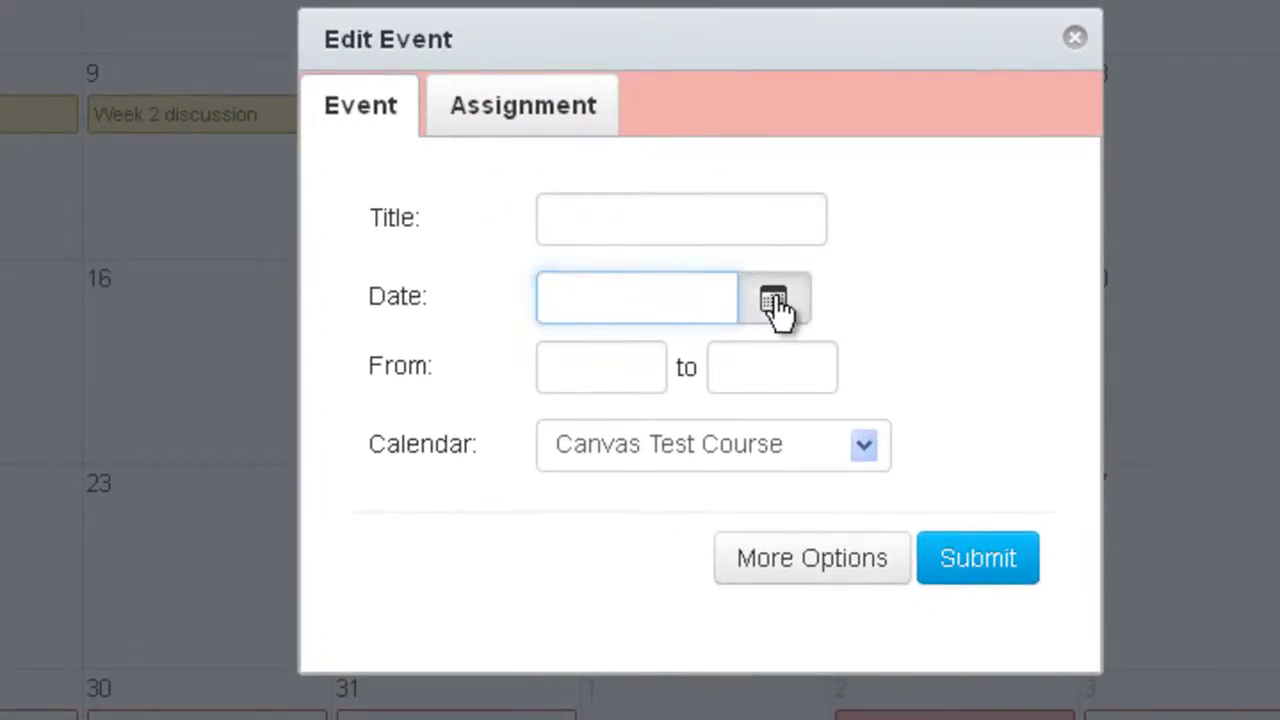
pyautogui.click(950, 354)
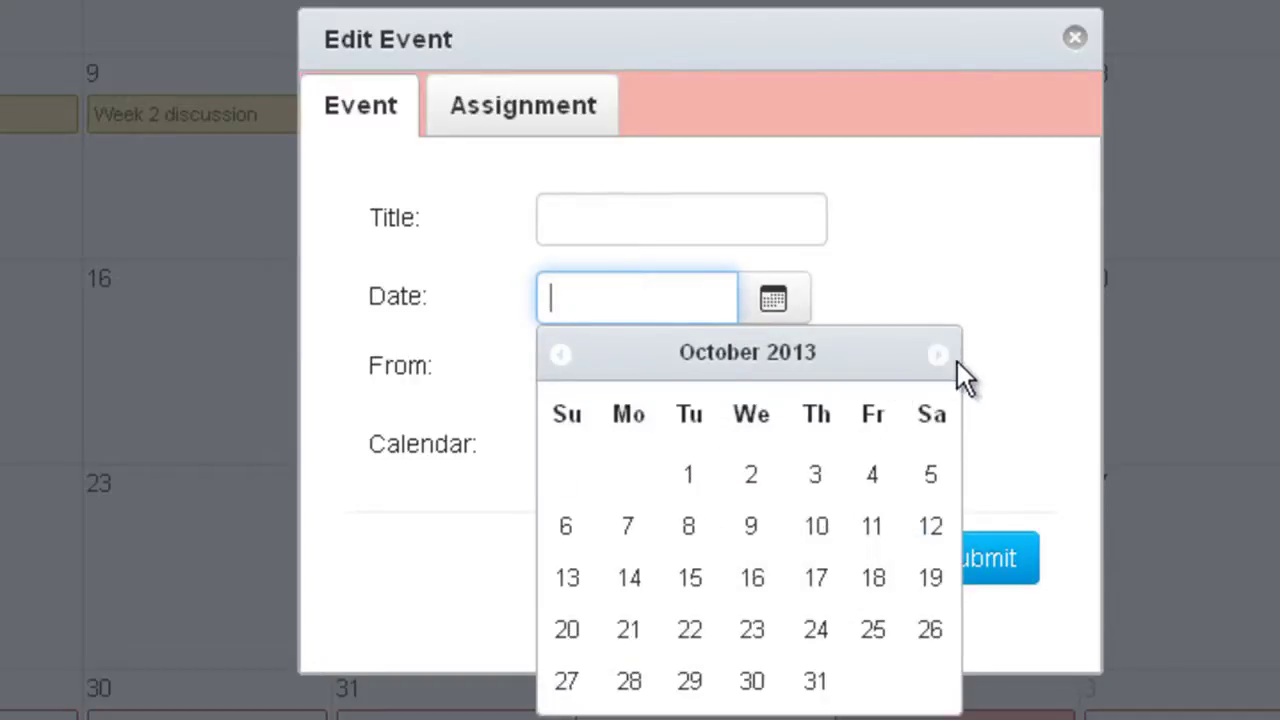
pyautogui.click(818, 530)
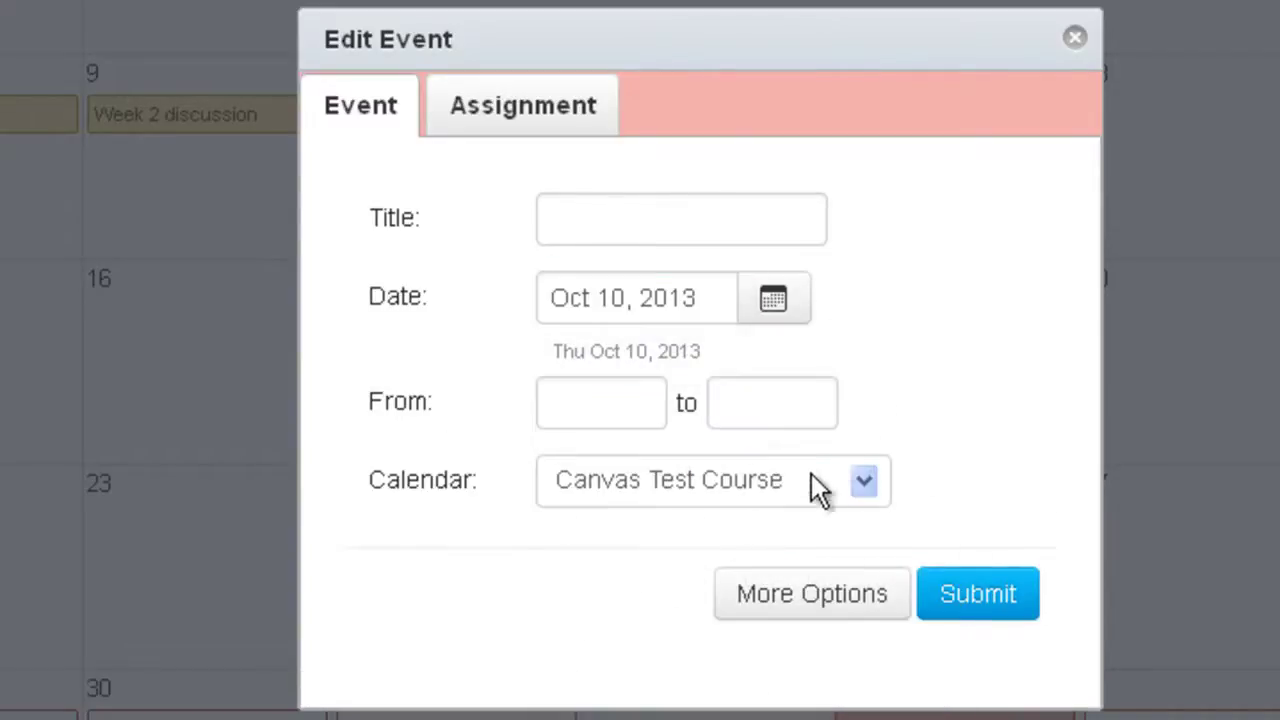
# Step: Keep the event's calendar as Canvas Test Course
pyautogui.click(634, 403)
pyautogui.click(720, 410)
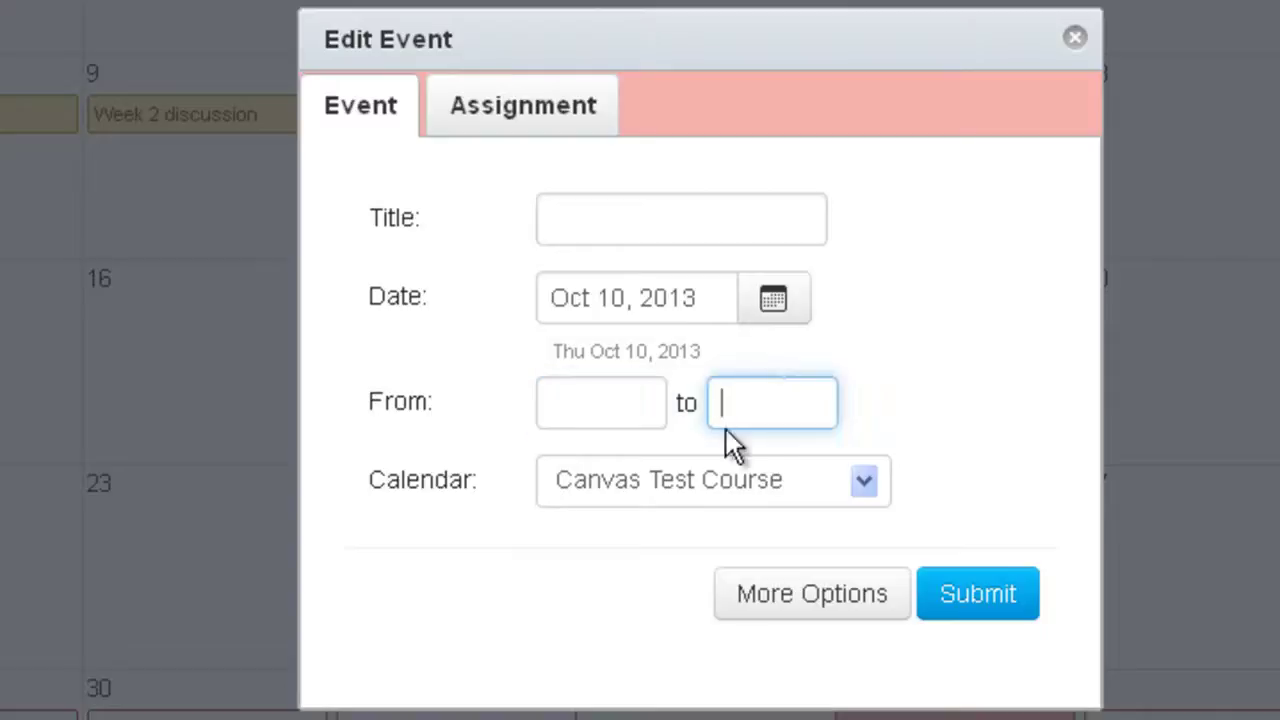
pyautogui.click(653, 481)
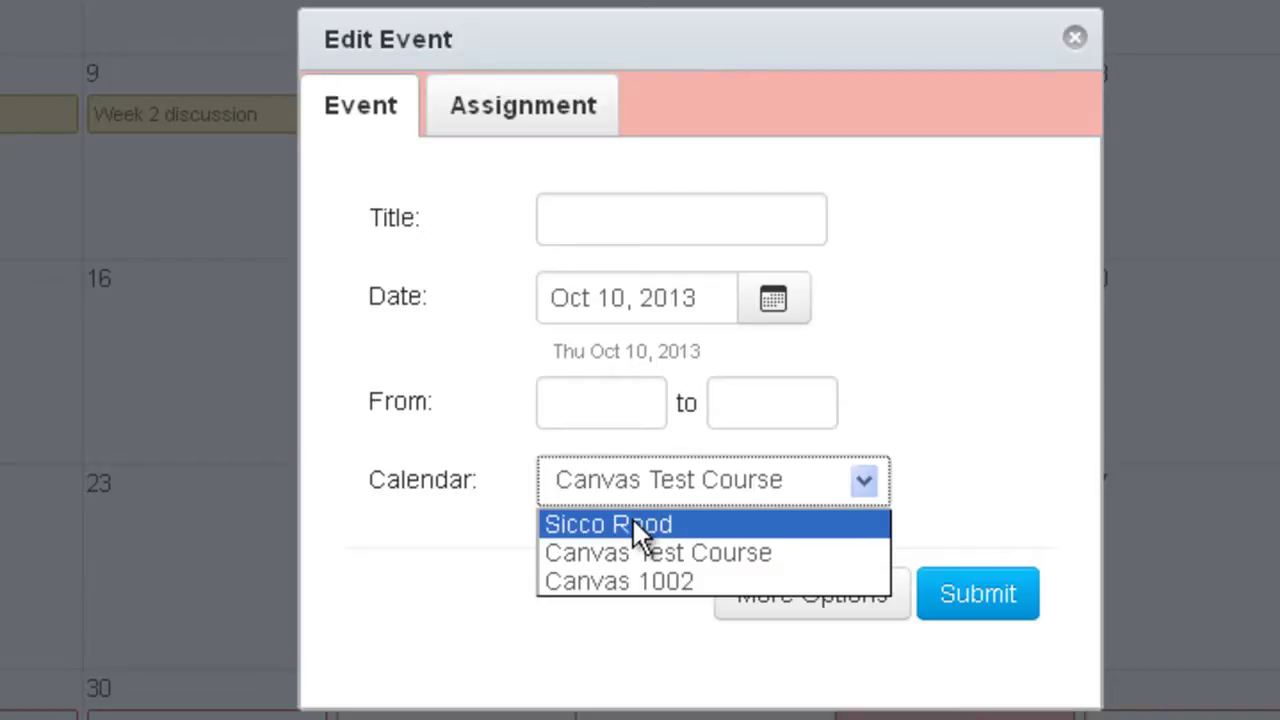
pyautogui.click(633, 520)
pyautogui.press('Tab')
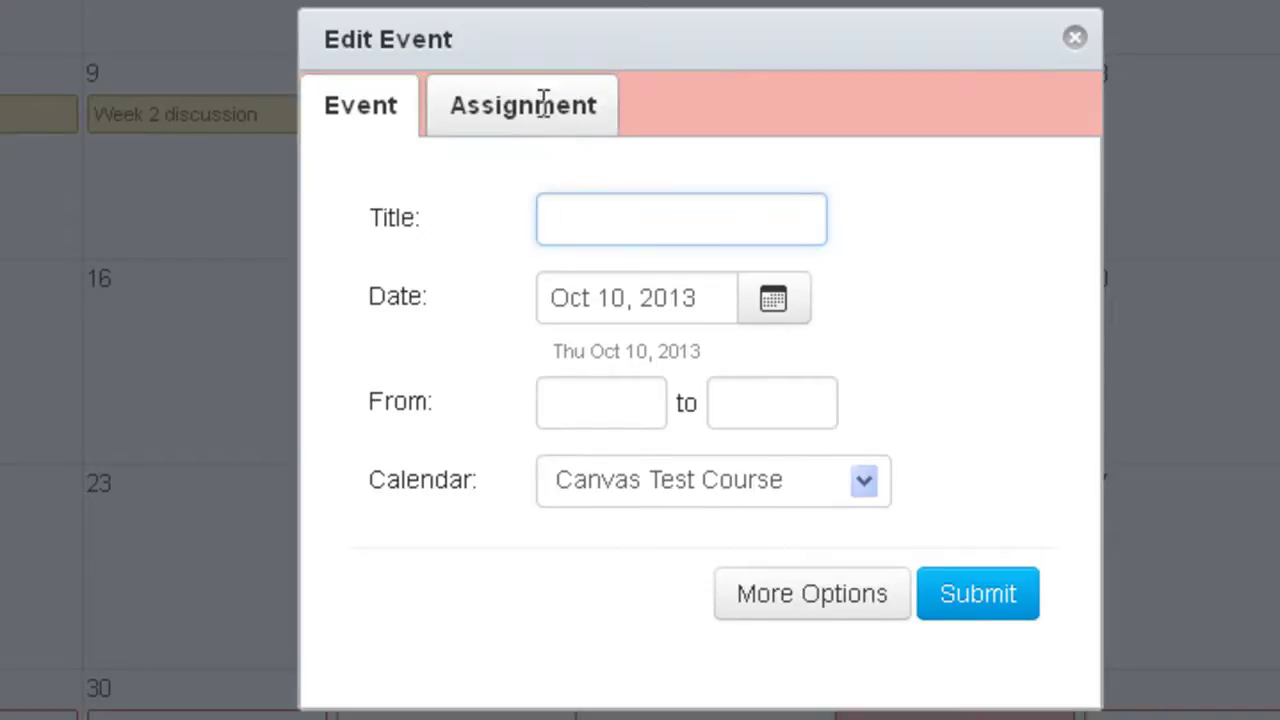
pyautogui.click(543, 106)
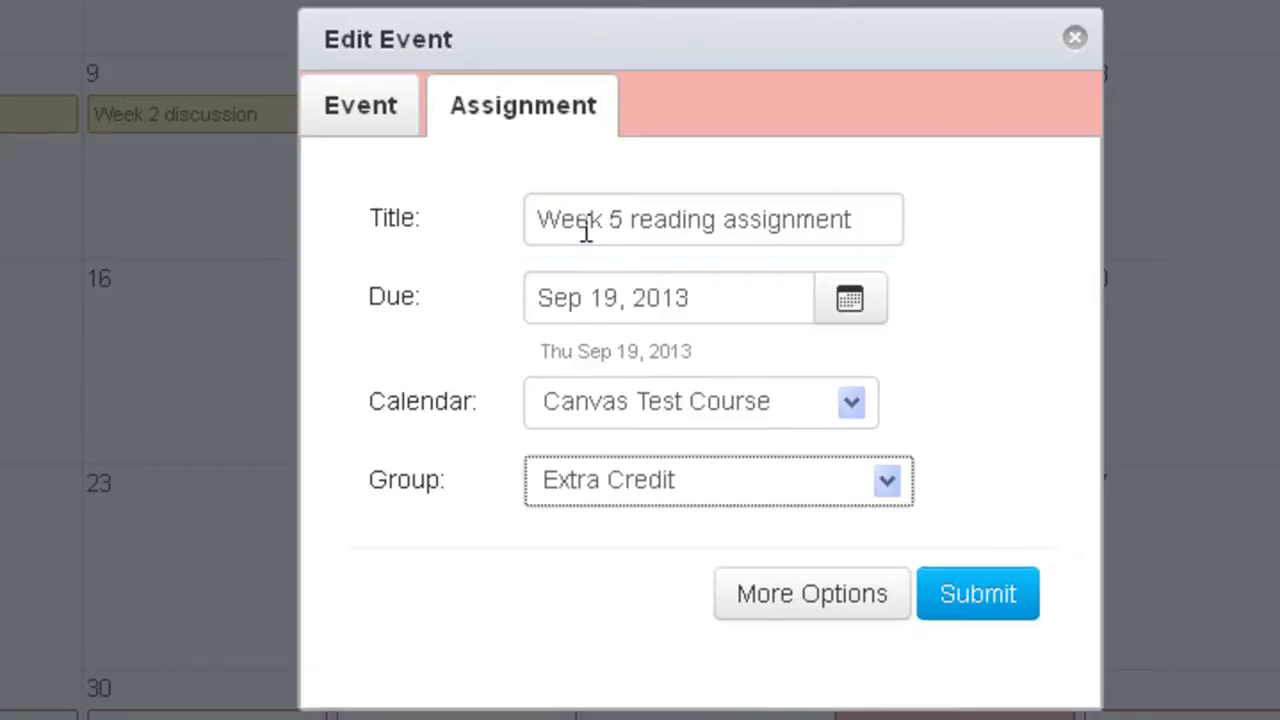
# Step: Choose Canvas 1002 as the Week 5 reading assignment's calendar and Assignments as its group
pyautogui.click(703, 410)
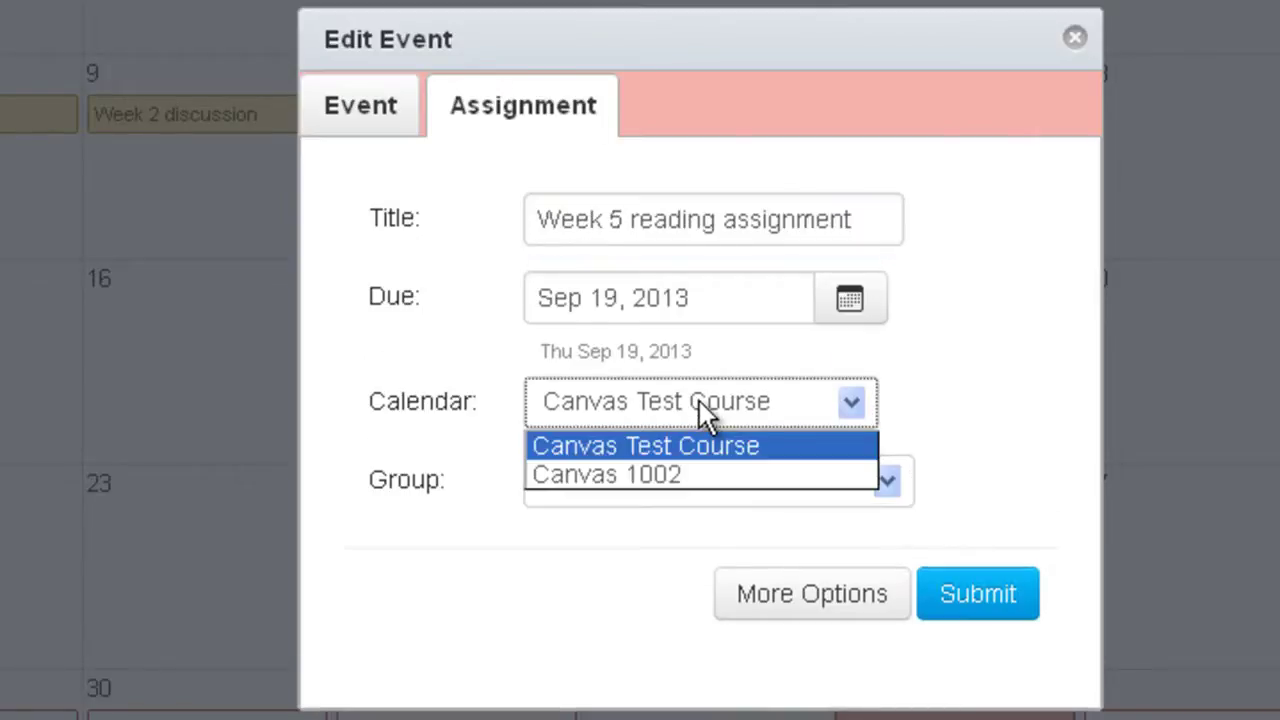
pyautogui.click(703, 476)
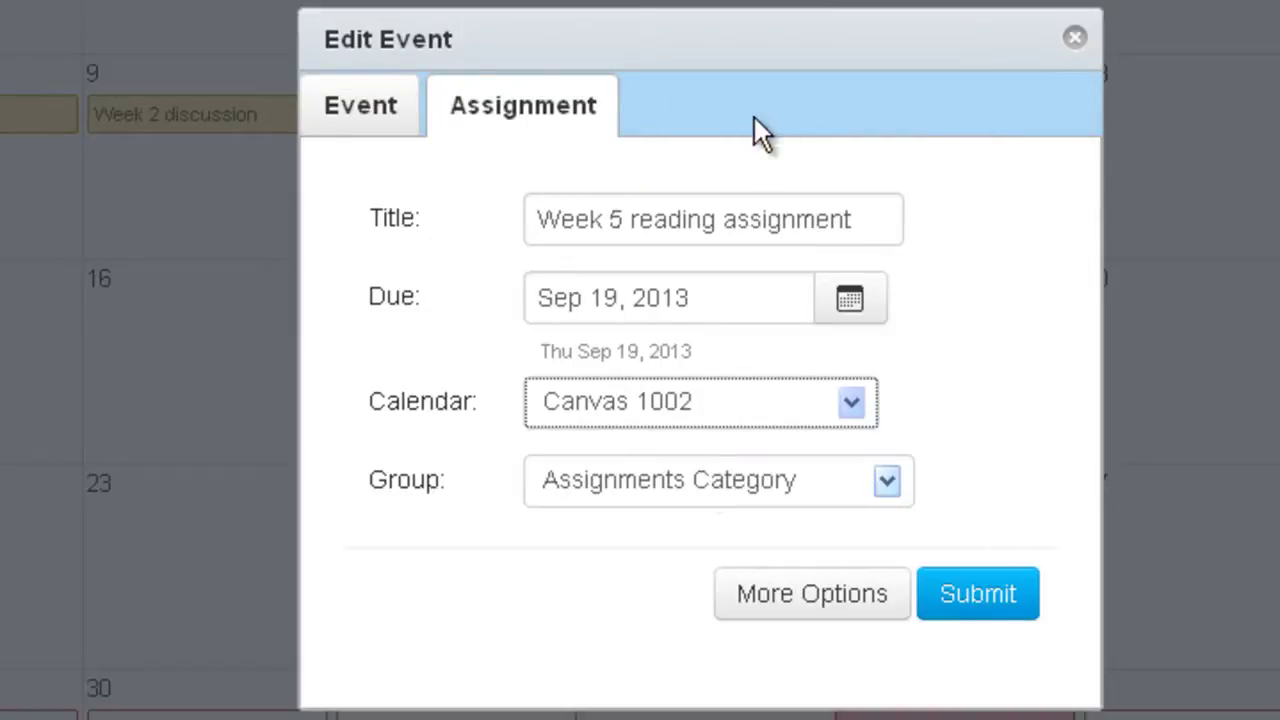
pyautogui.click(758, 405)
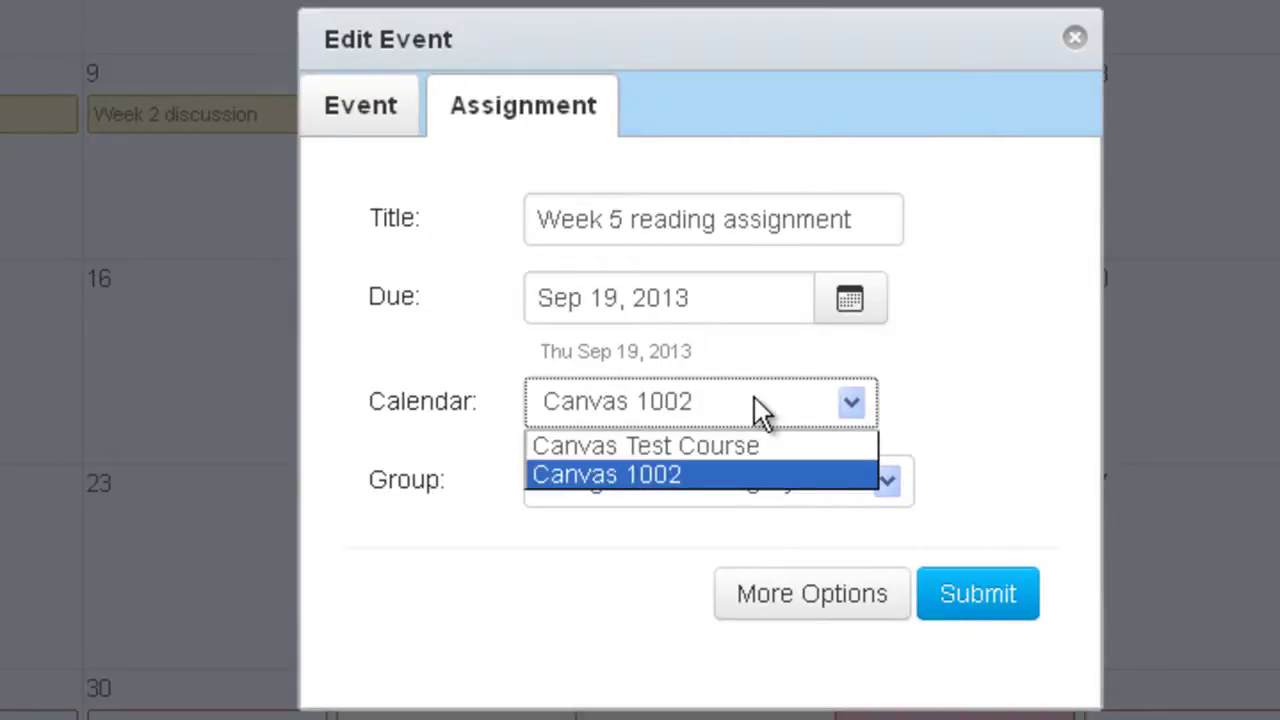
pyautogui.click(758, 405)
pyautogui.click(745, 492)
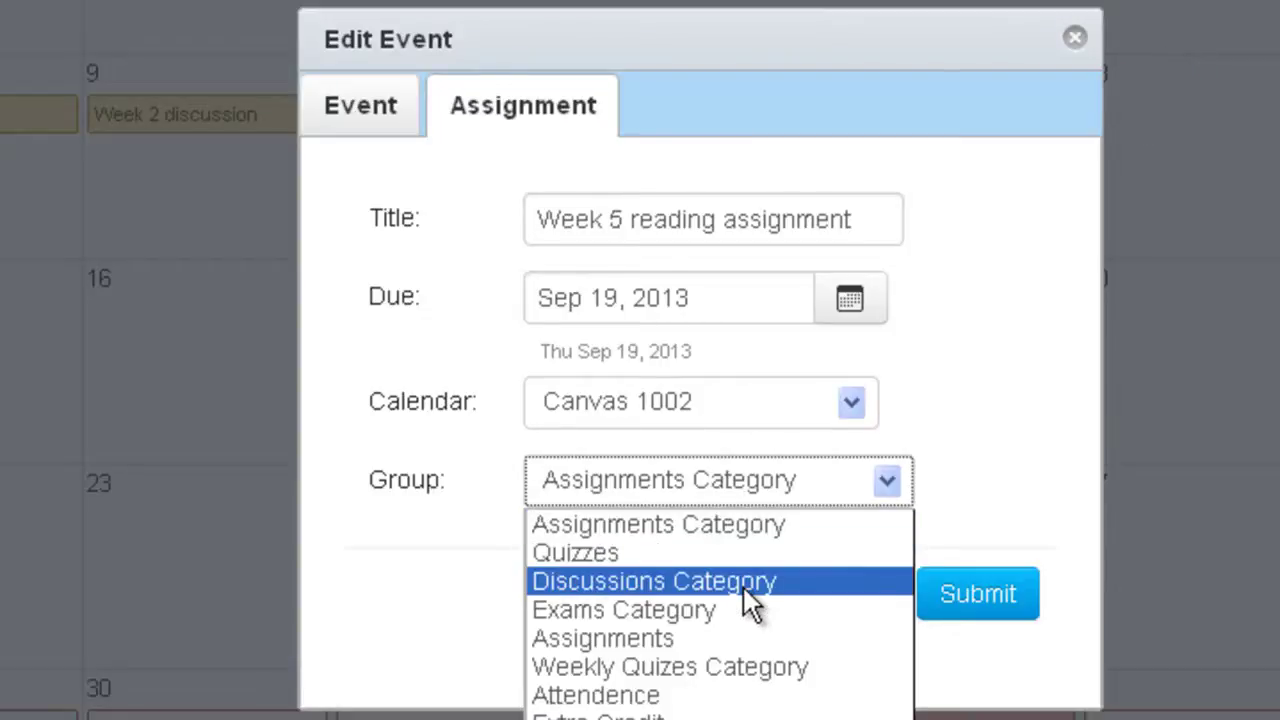
pyautogui.click(740, 638)
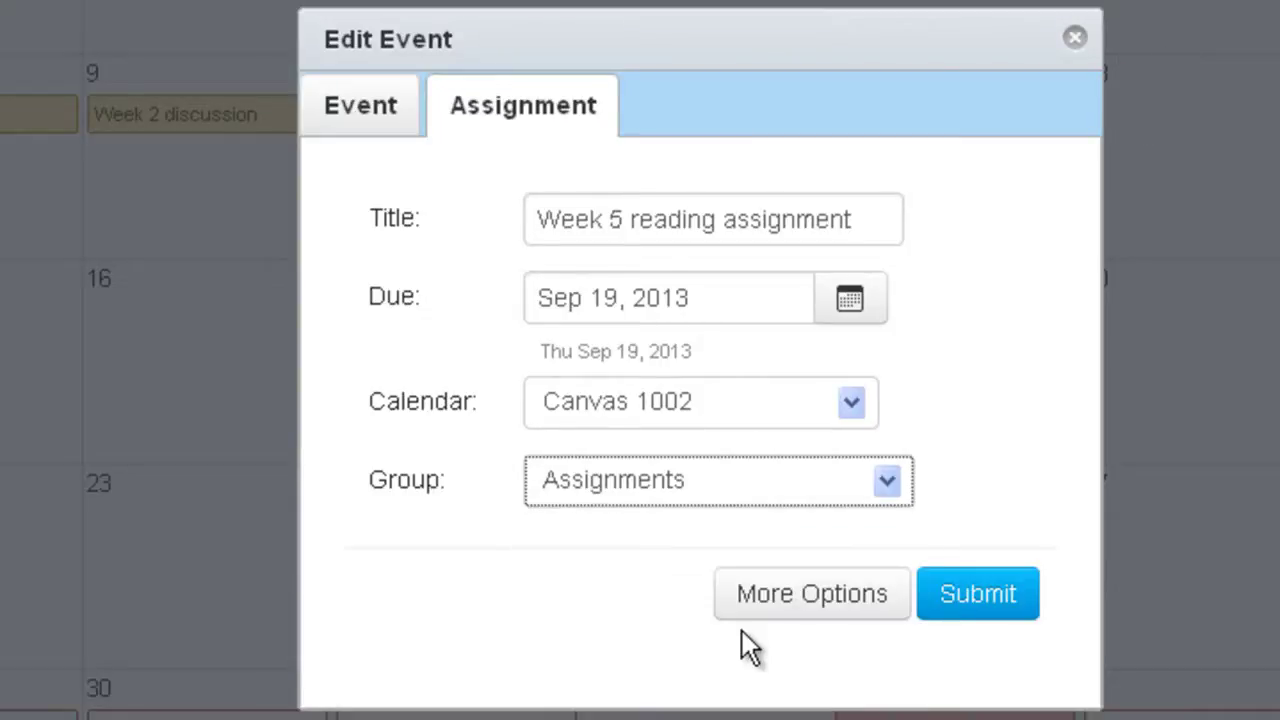
pyautogui.click(827, 607)
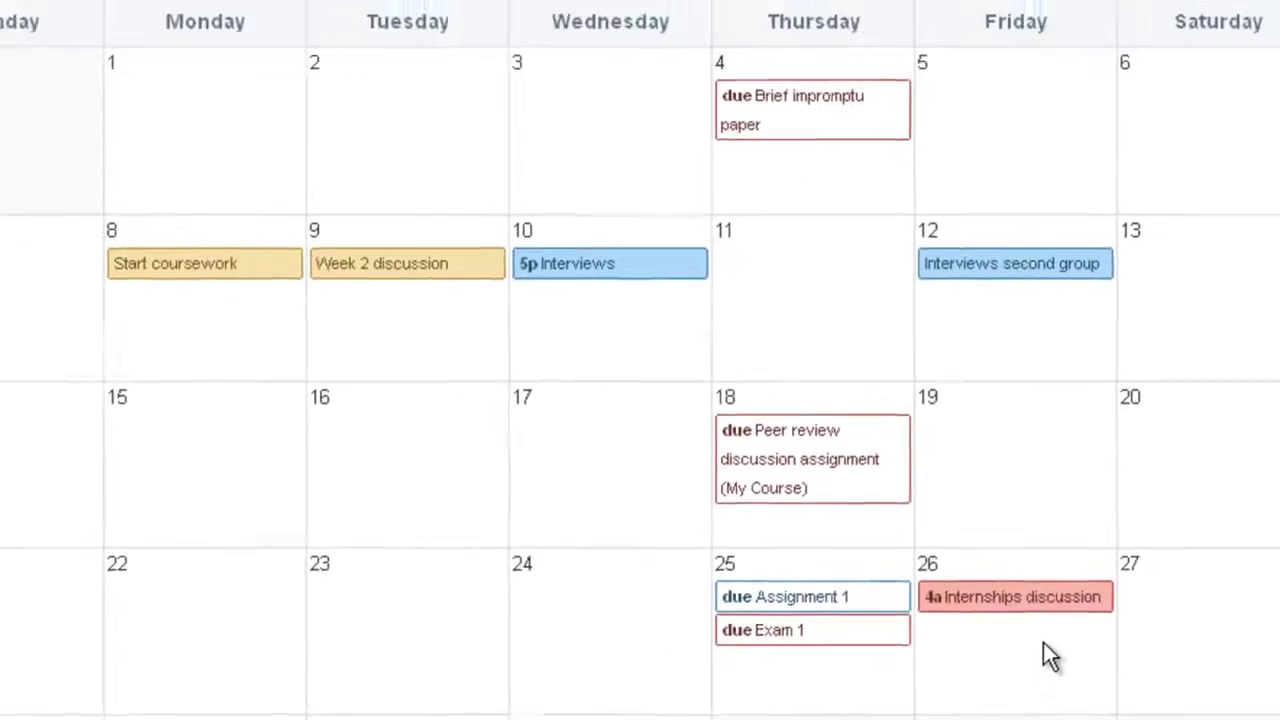
pyautogui.moveTo(1026, 604)
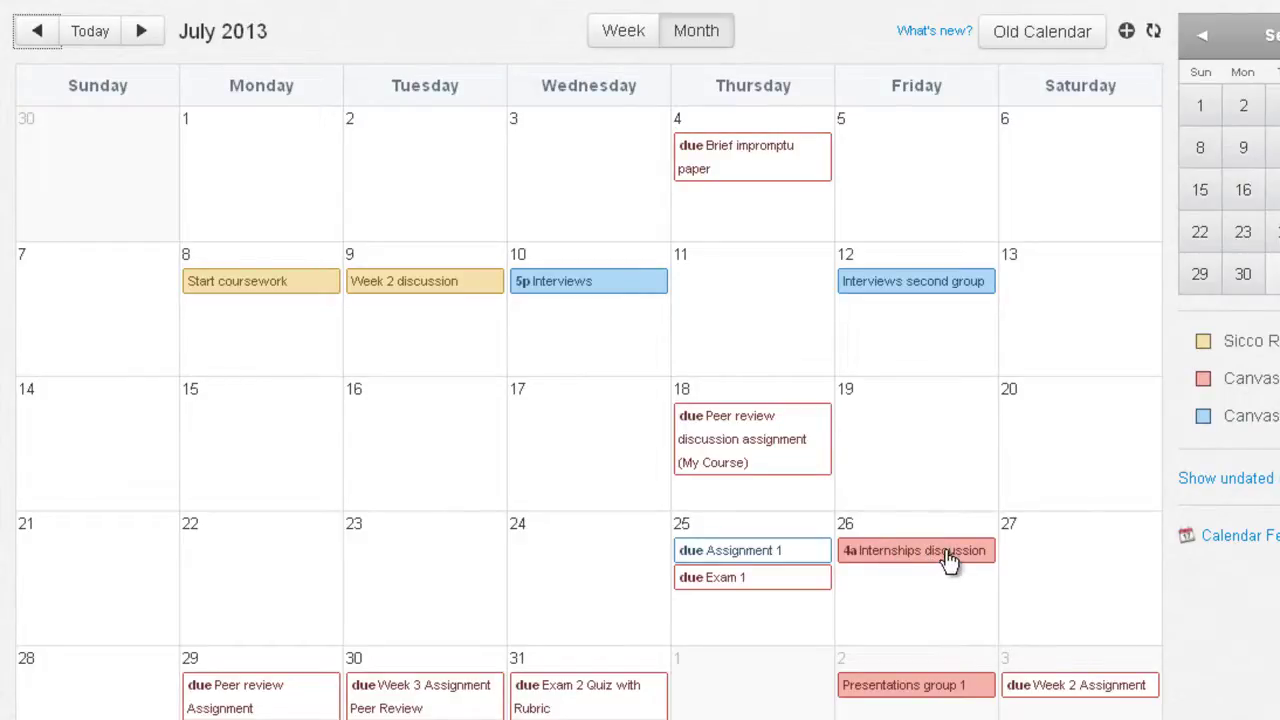
pyautogui.moveTo(946, 557)
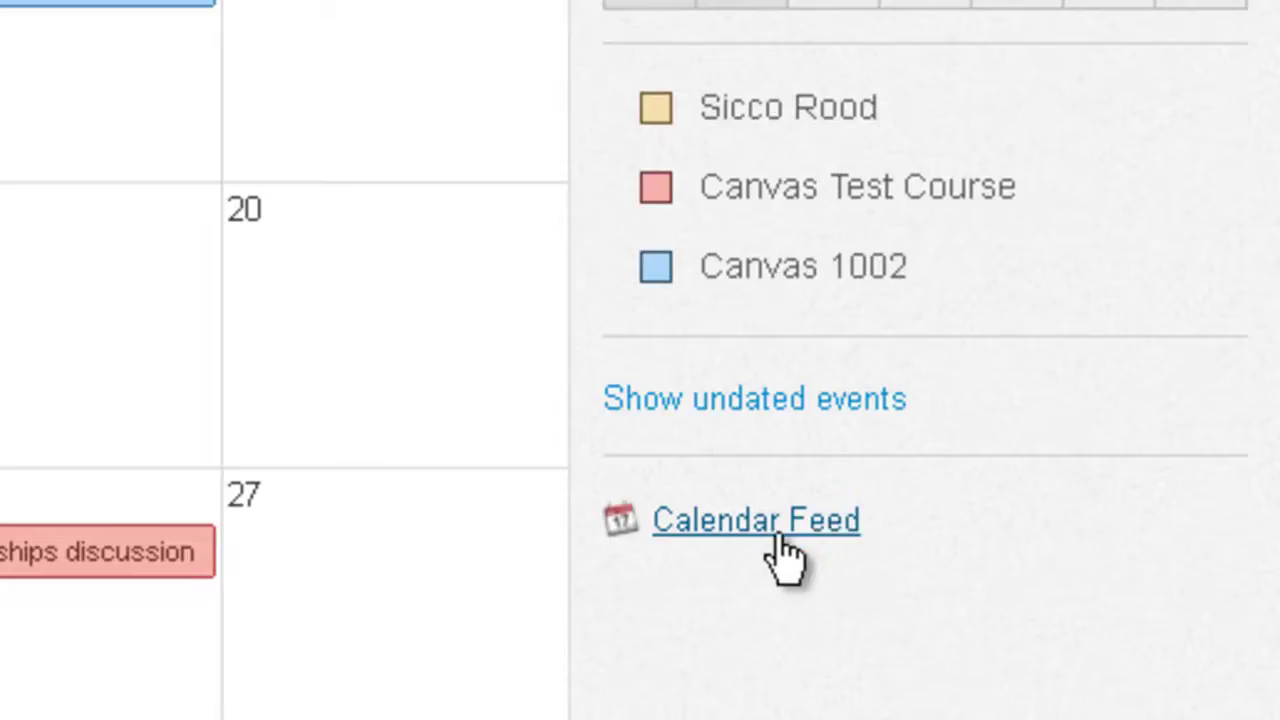
# Step: Open the Calendar Feed dialog and copy its full iCal feed URL
pyautogui.click(740, 540)
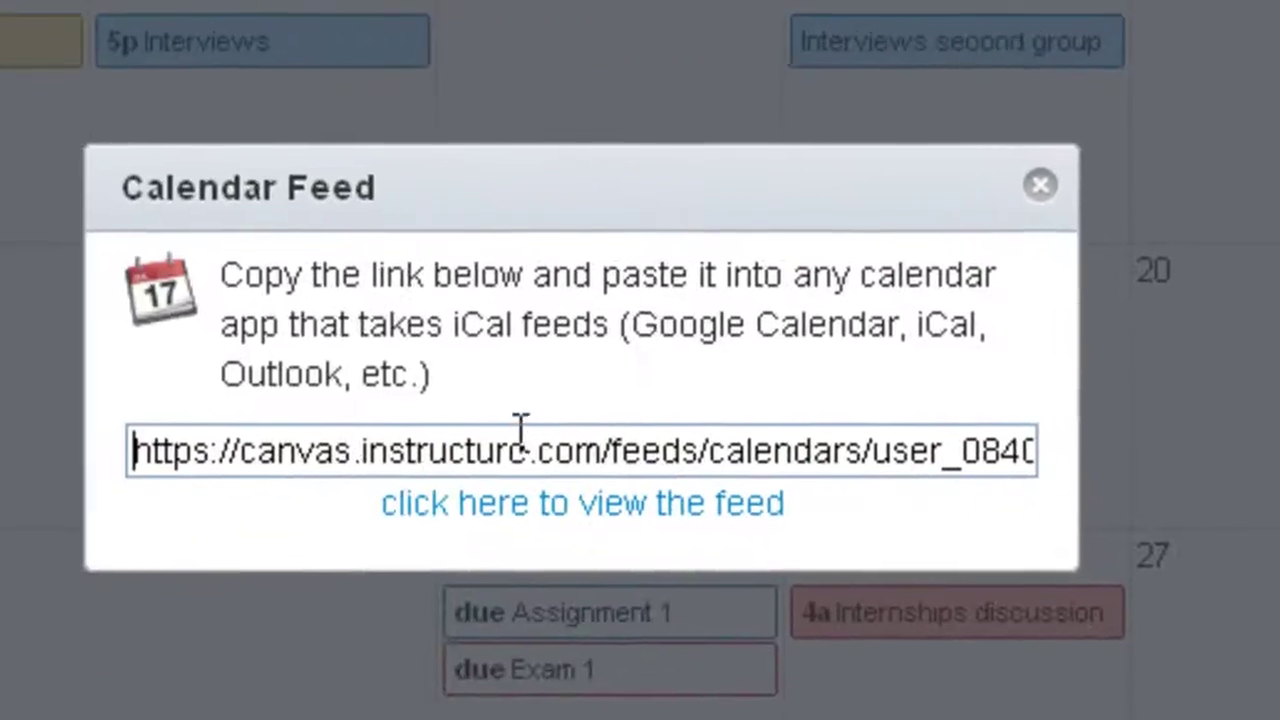
pyautogui.click(540, 450)
pyautogui.tripleClick(540, 432)
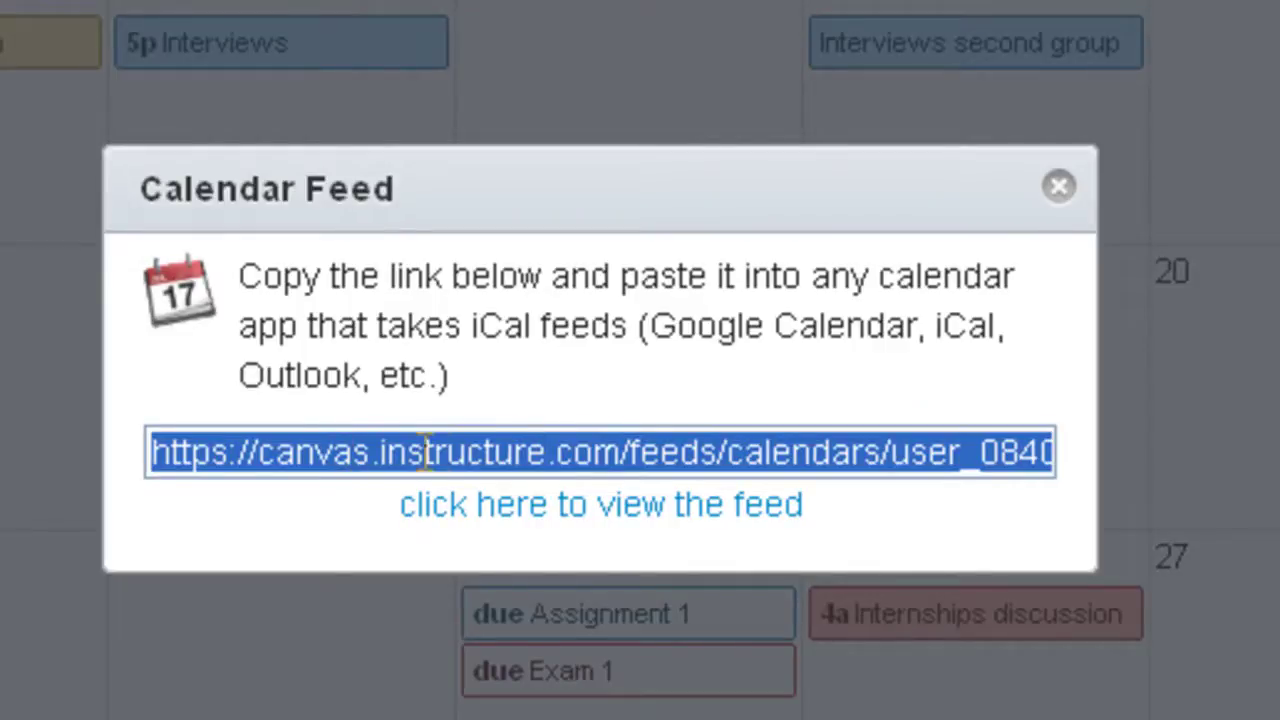
pyautogui.rightClick(562, 452)
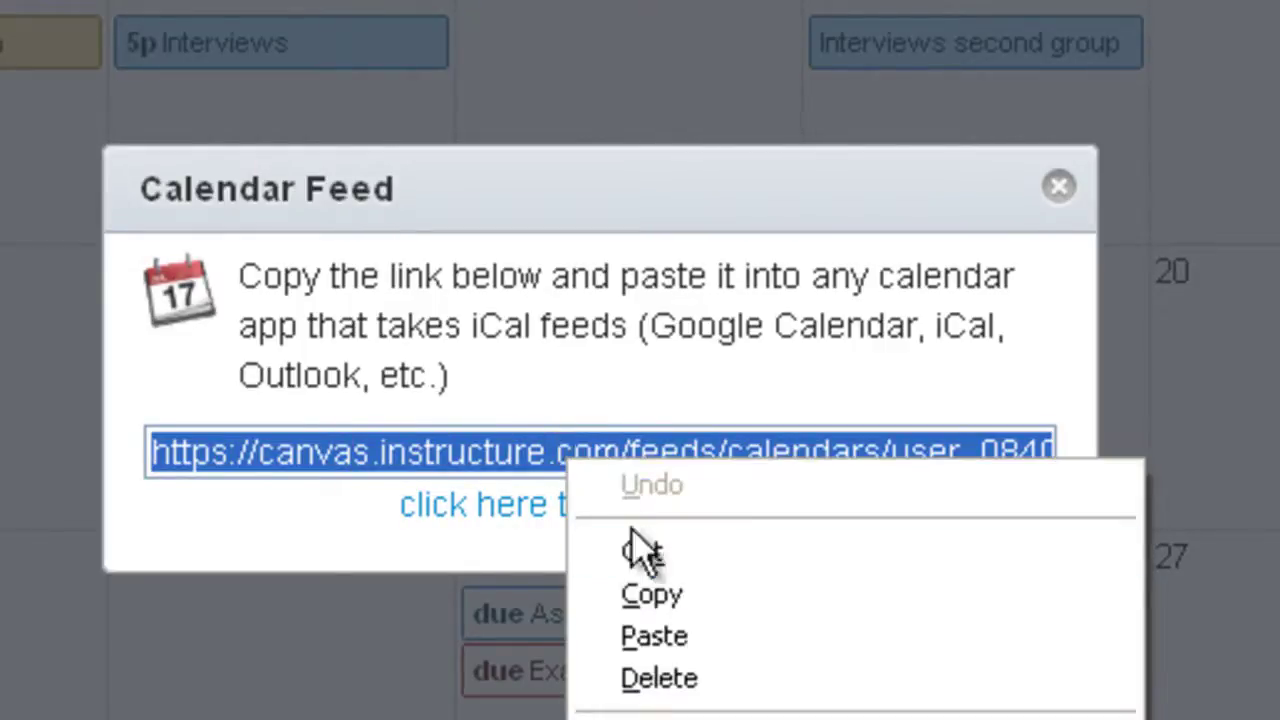
pyautogui.click(655, 598)
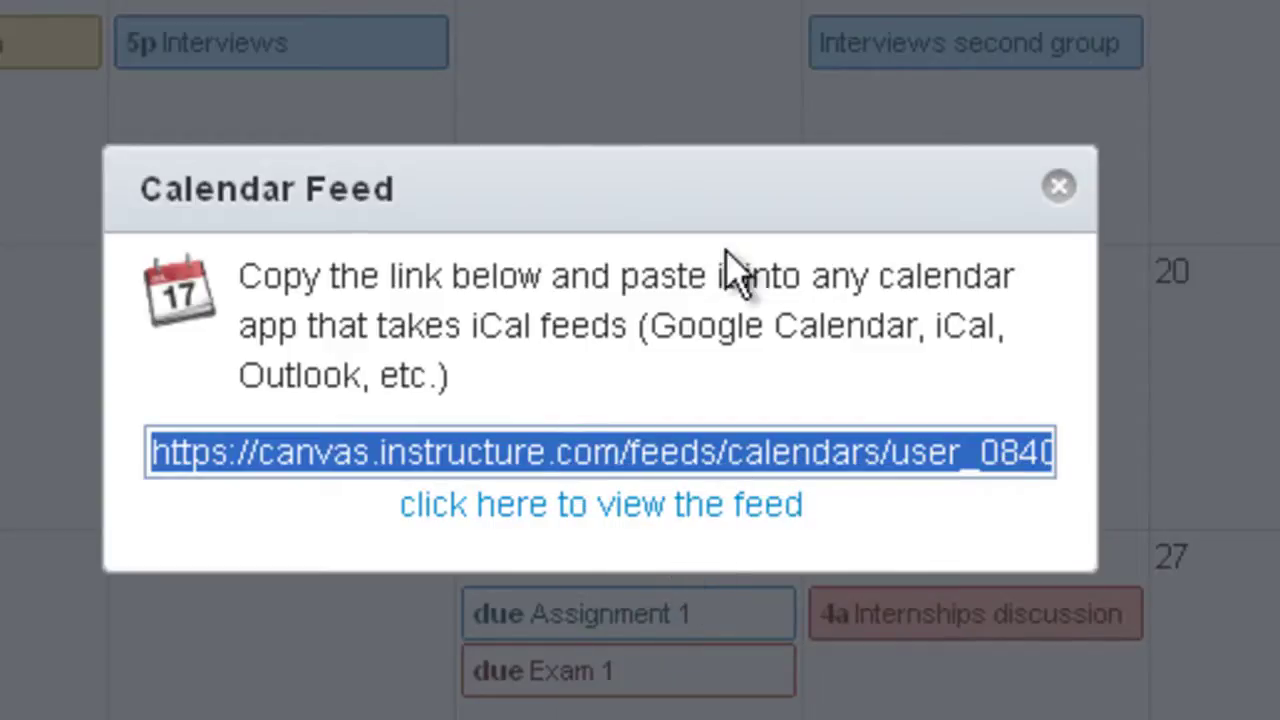